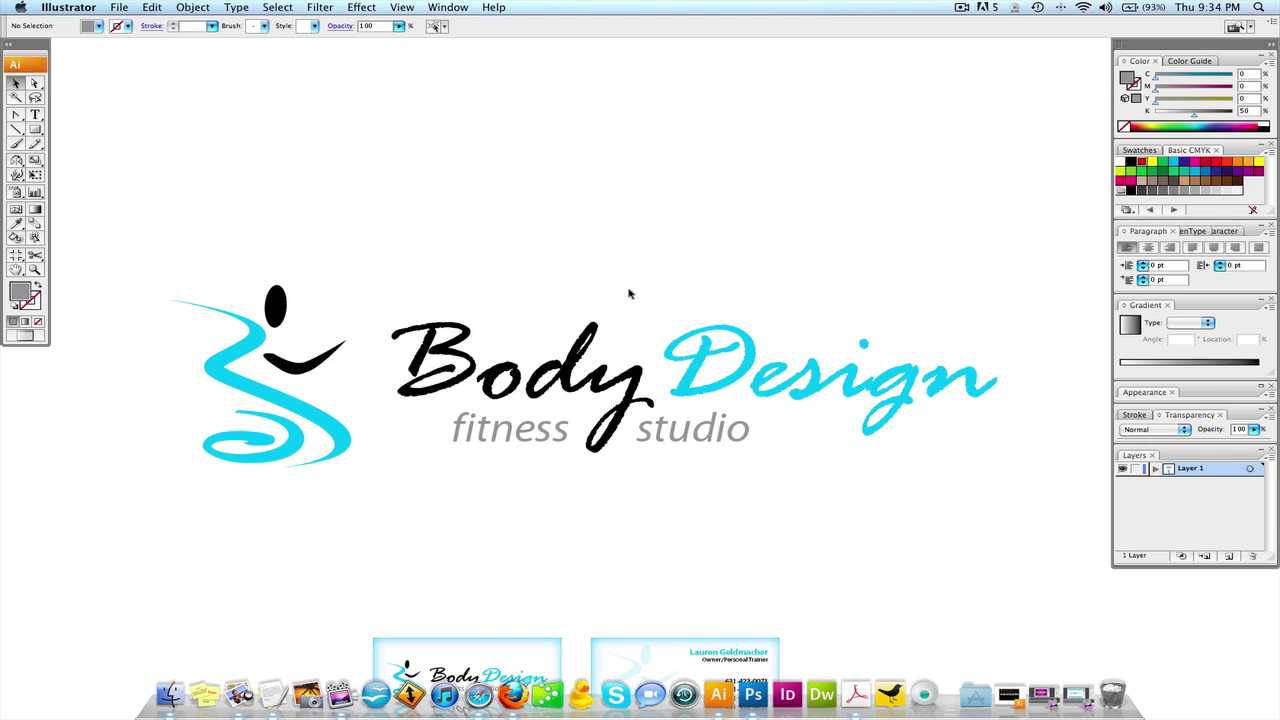
Step: Try recolouring the black head and arm of the large logo figure with the body's cyan, and undo the recolouring
left_click(691, 337)
left_click(720, 285)
key("a")
left_click(273, 311)
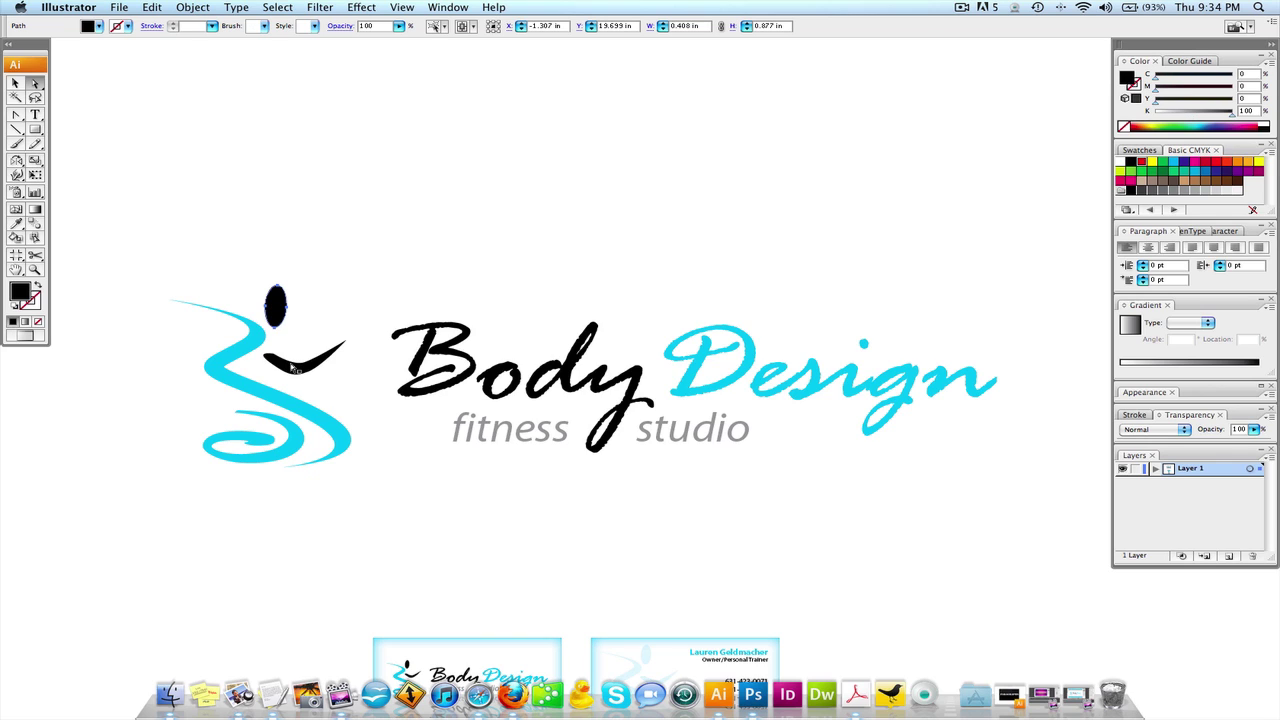
left_click(291, 368, "shift")
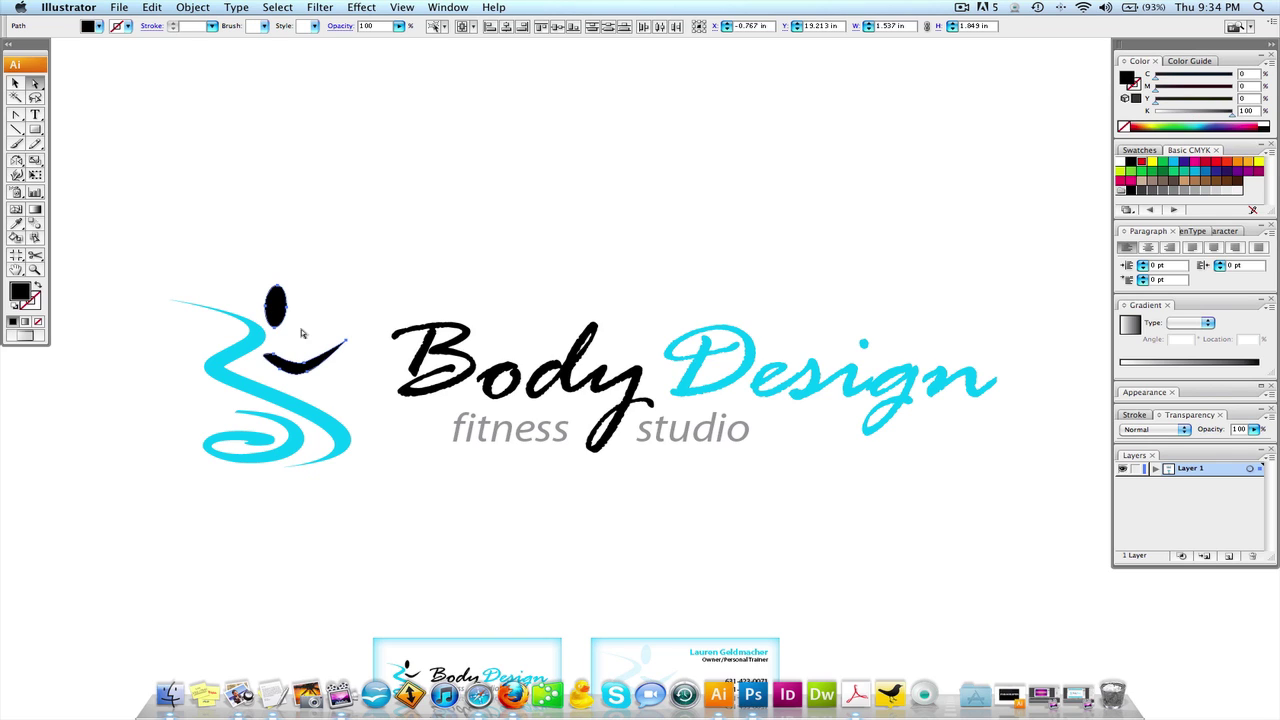
left_click(16, 224)
left_click(226, 354)
key("a")
left_click(234, 198)
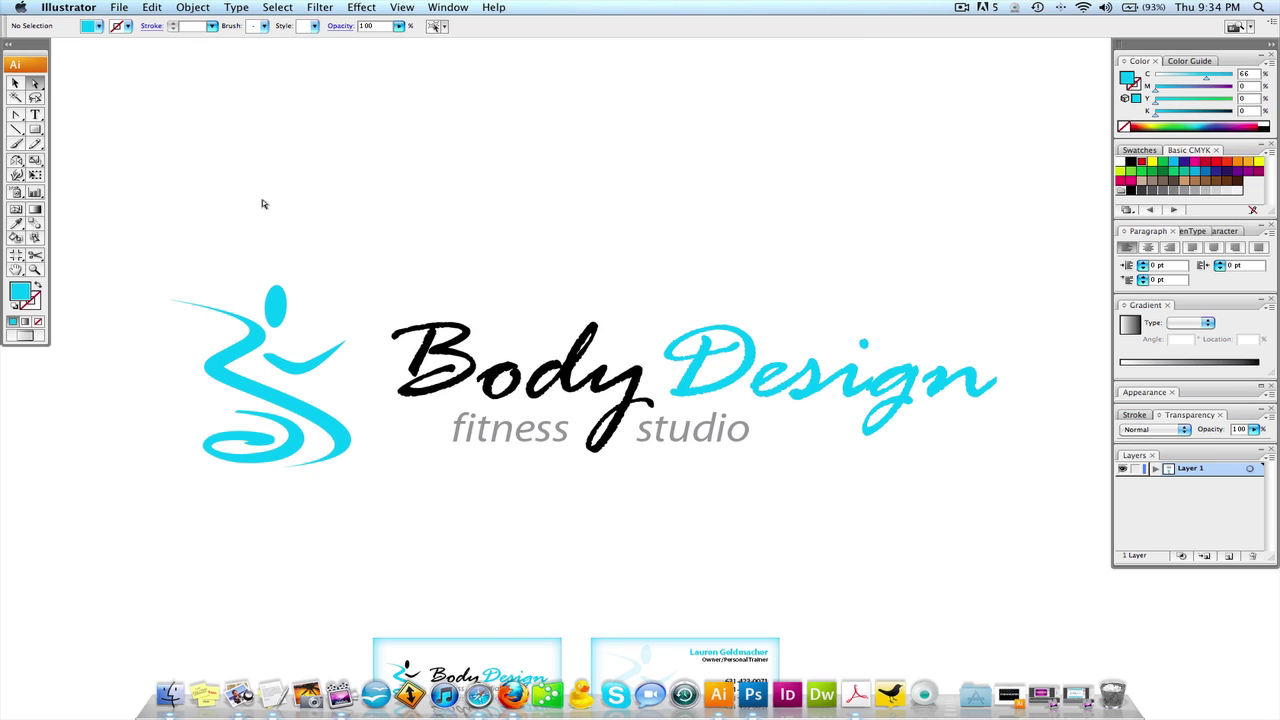
key("super+z")
left_click(315, 204)
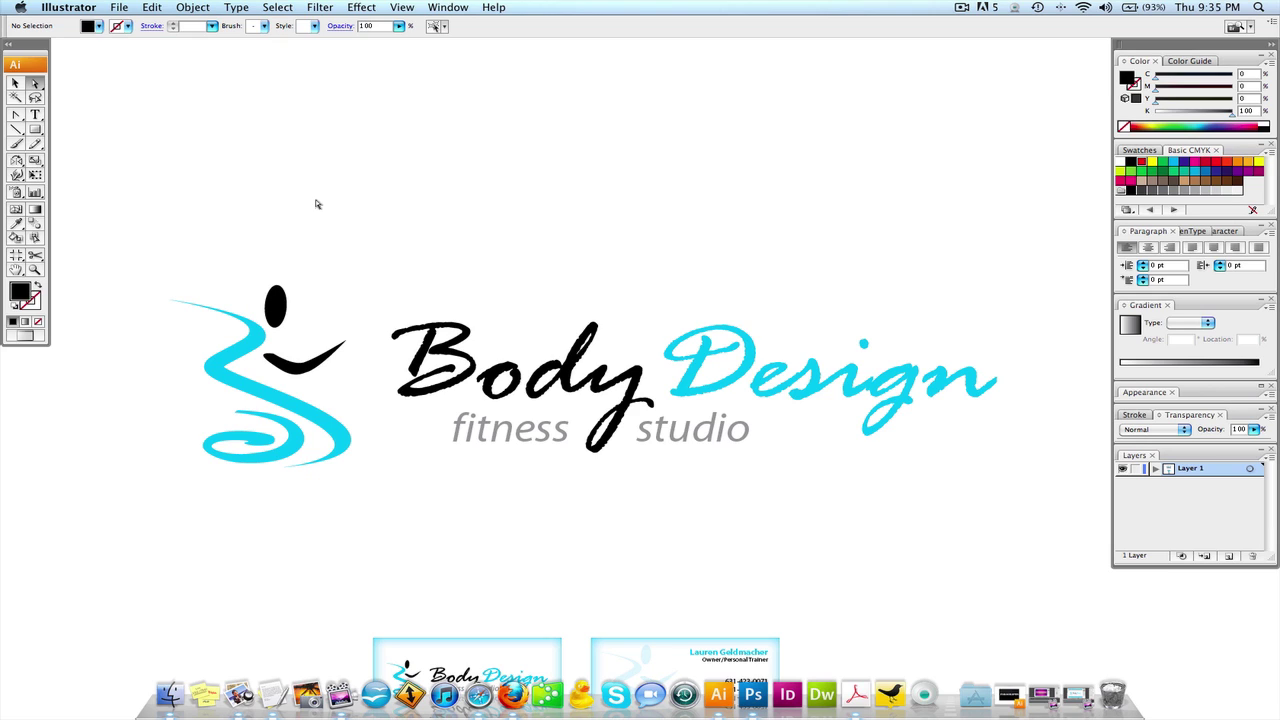
Step: Try placing the figure icon above the Body Design wordmark, and undo the move
left_click(15, 85)
left_click_drag(225, 241, 706, 271)
left_click(862, 267)
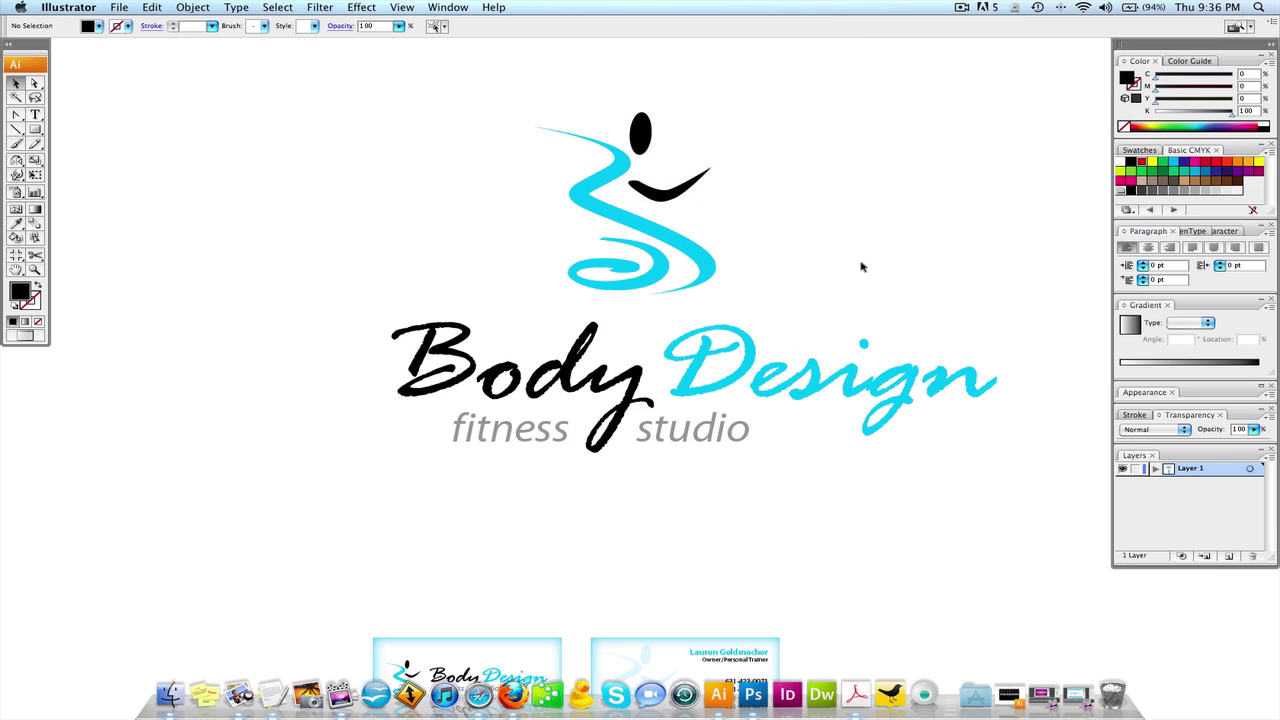
left_click_drag(828, 279, 545, 138)
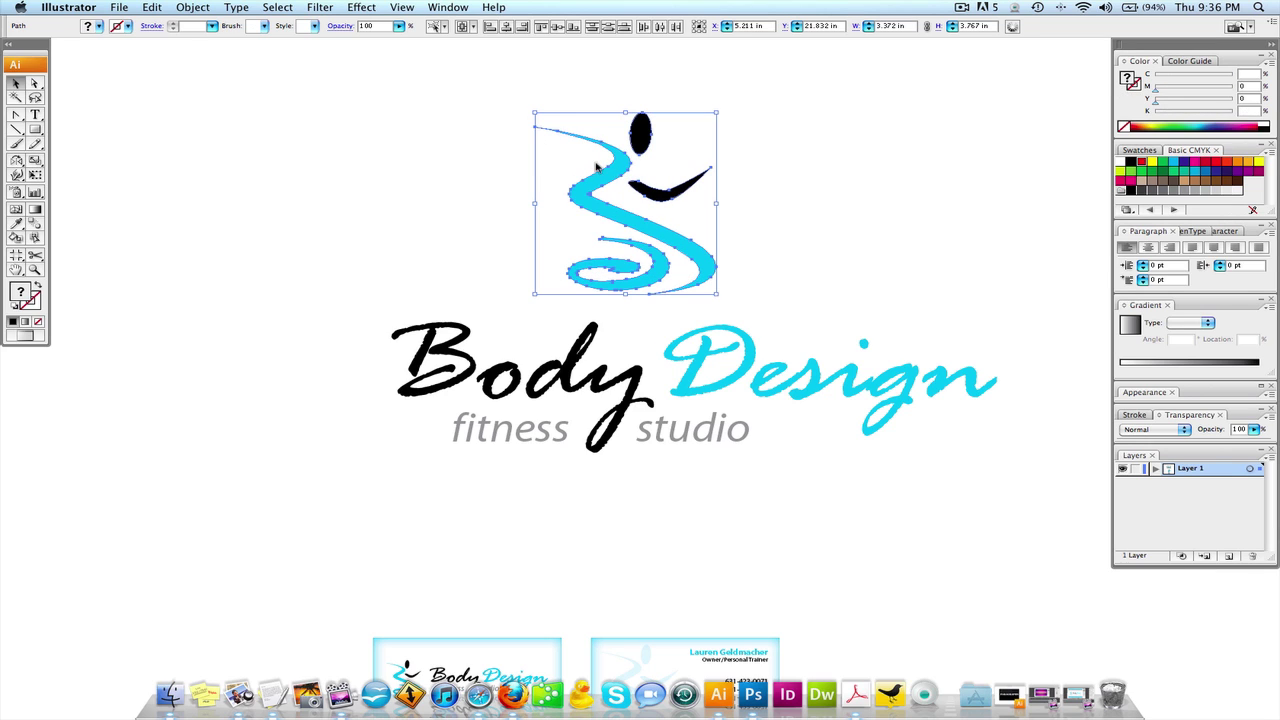
left_click_drag(630, 165, 756, 268)
key("super+z")
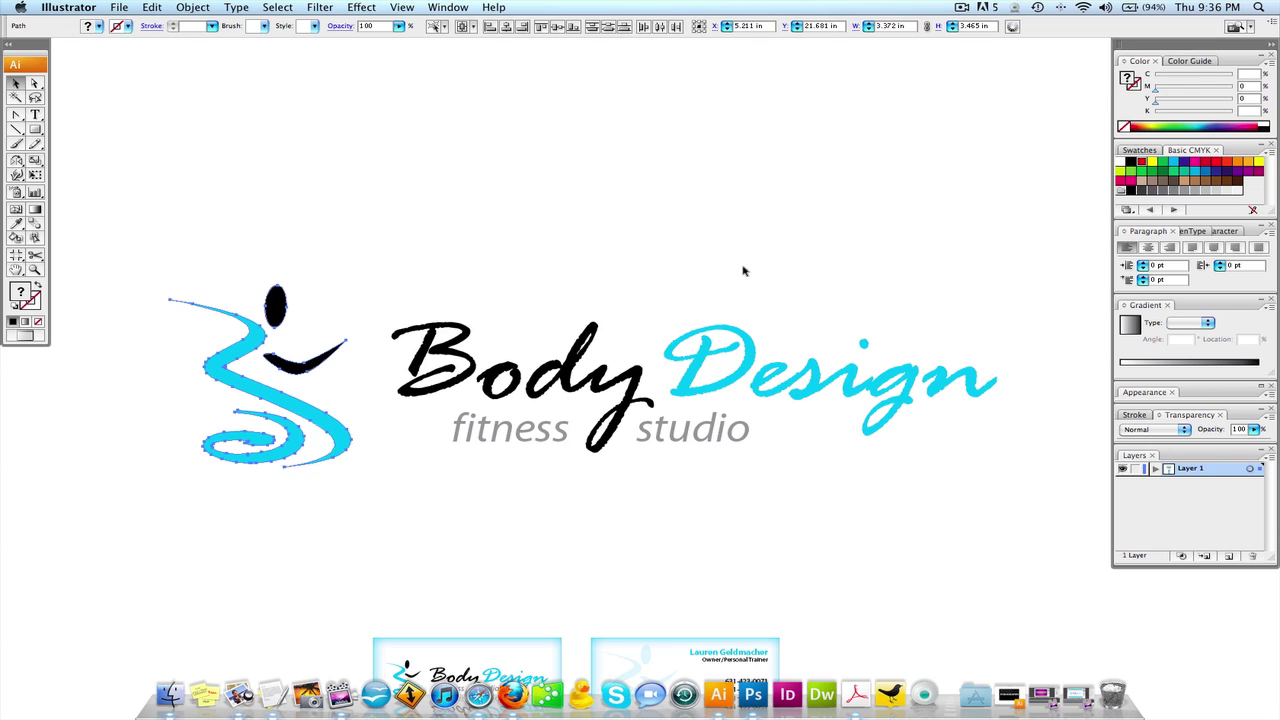
Step: Try the fitness studio tagline under Design and below the wordmark, with the gap between its words closed up
left_click(657, 440)
left_click_drag(688, 440, 957, 445)
left_click(966, 471)
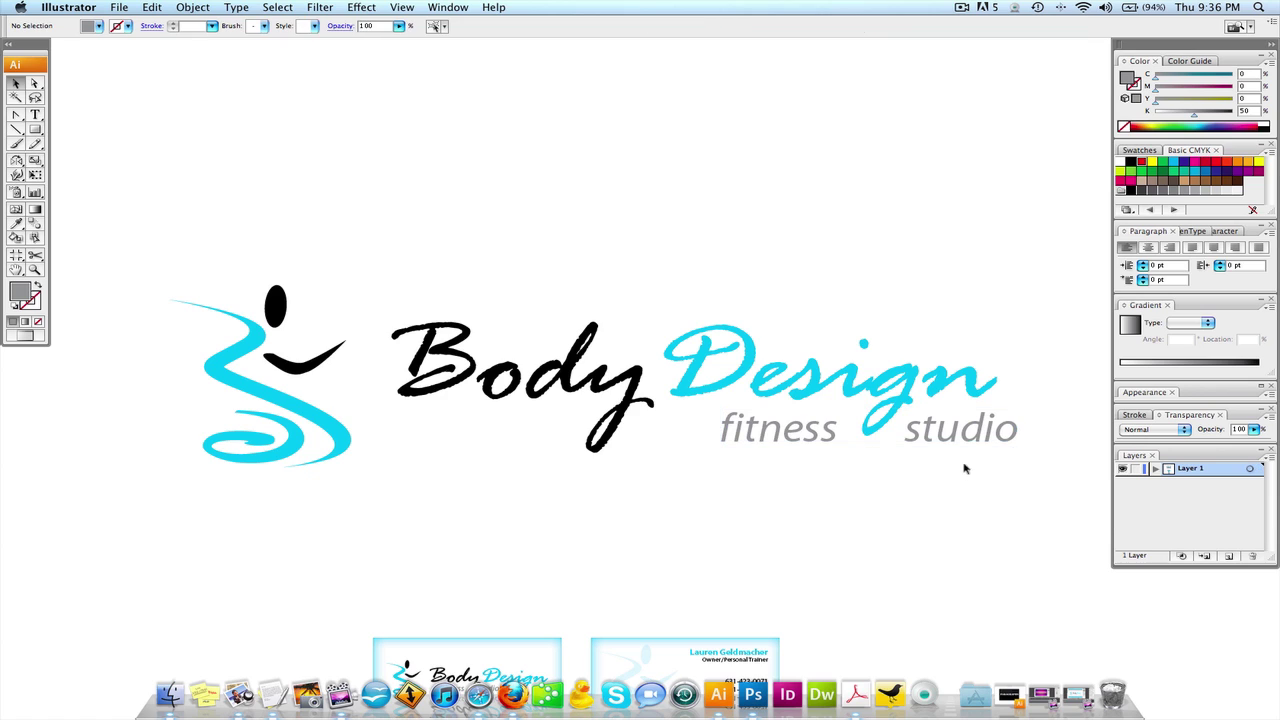
left_click_drag(790, 440, 697, 505)
key("t")
left_click_drag(806, 503, 775, 448)
key("Escape")
Step: Restore the fitness studio tagline beneath Body, with its two words split around the letter y, and deselect it
key("super+z")
key("super+z")
key("super+z")
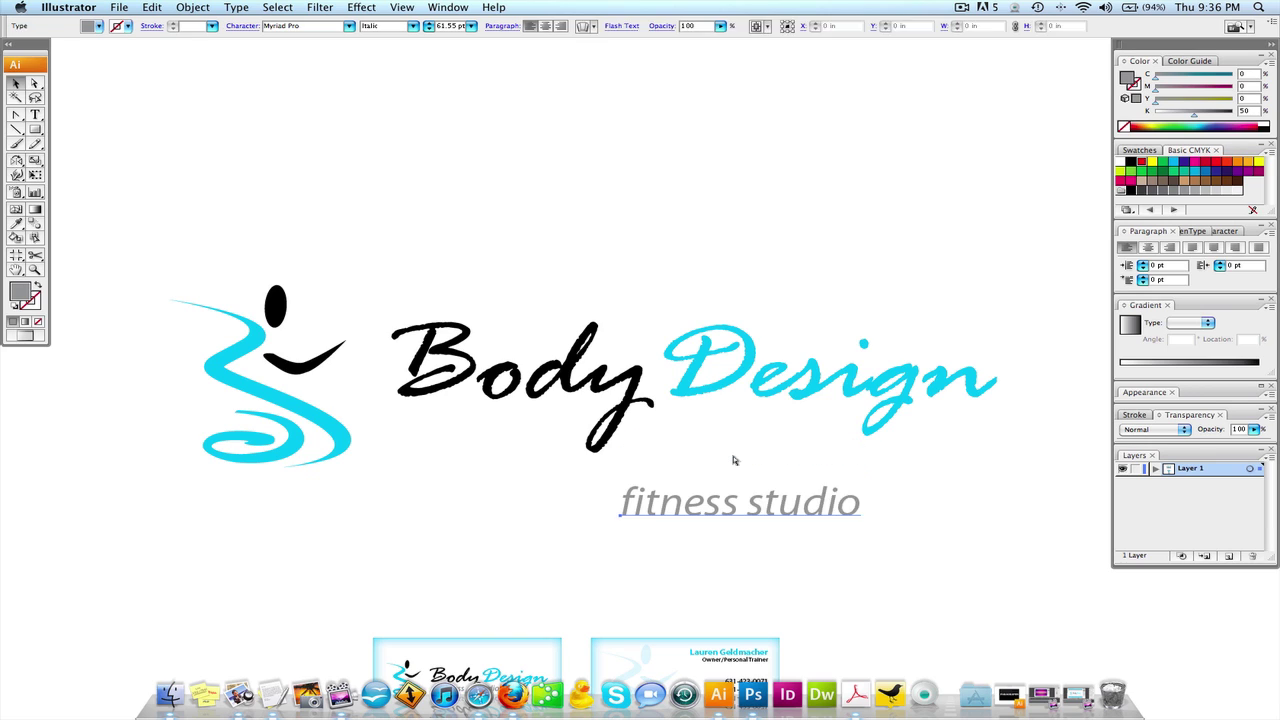
key("super+shift+z")
key("super+shift+z")
key("super+shift+z")
key("super+shift+z")
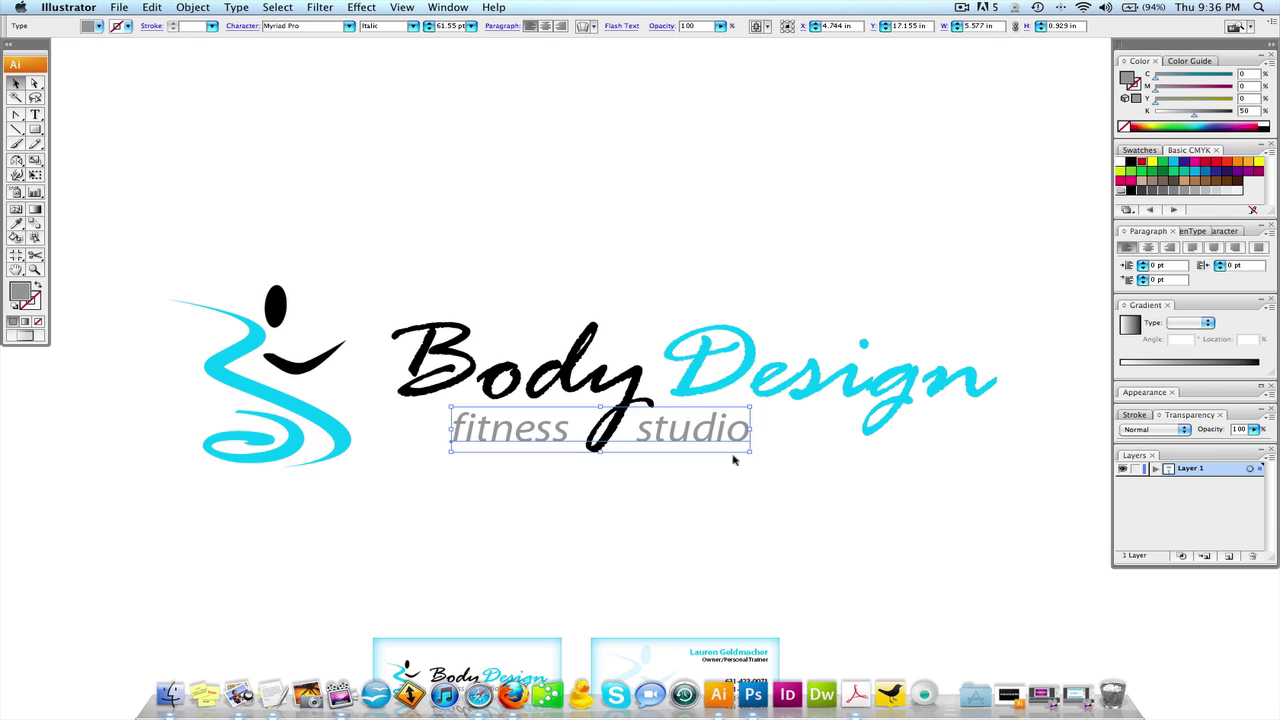
left_click(683, 487)
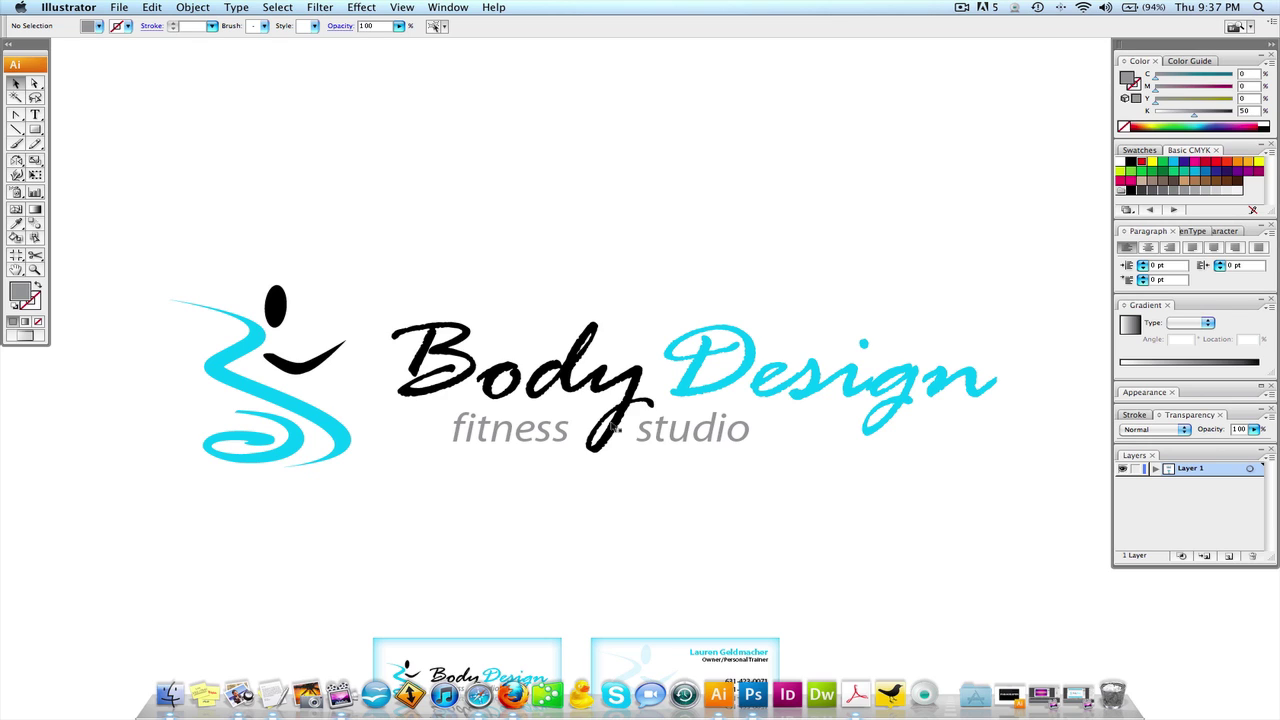
Step: Slightly increase the opacity of the grey figure watermark on the back of the middle business card
left_click_drag(674, 594, 658, 272)
scroll(658, 272, "down", 5)
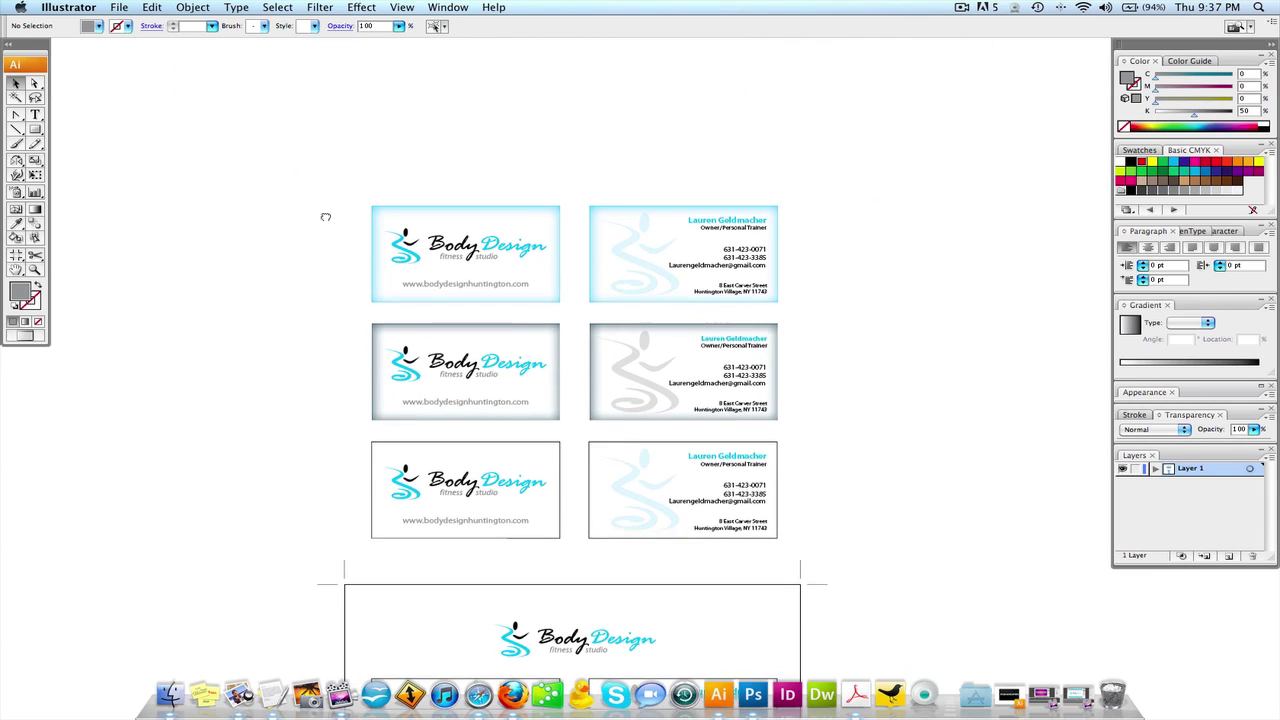
scroll(323, 208, "up", 1)
left_click_drag(342, 190, 833, 591)
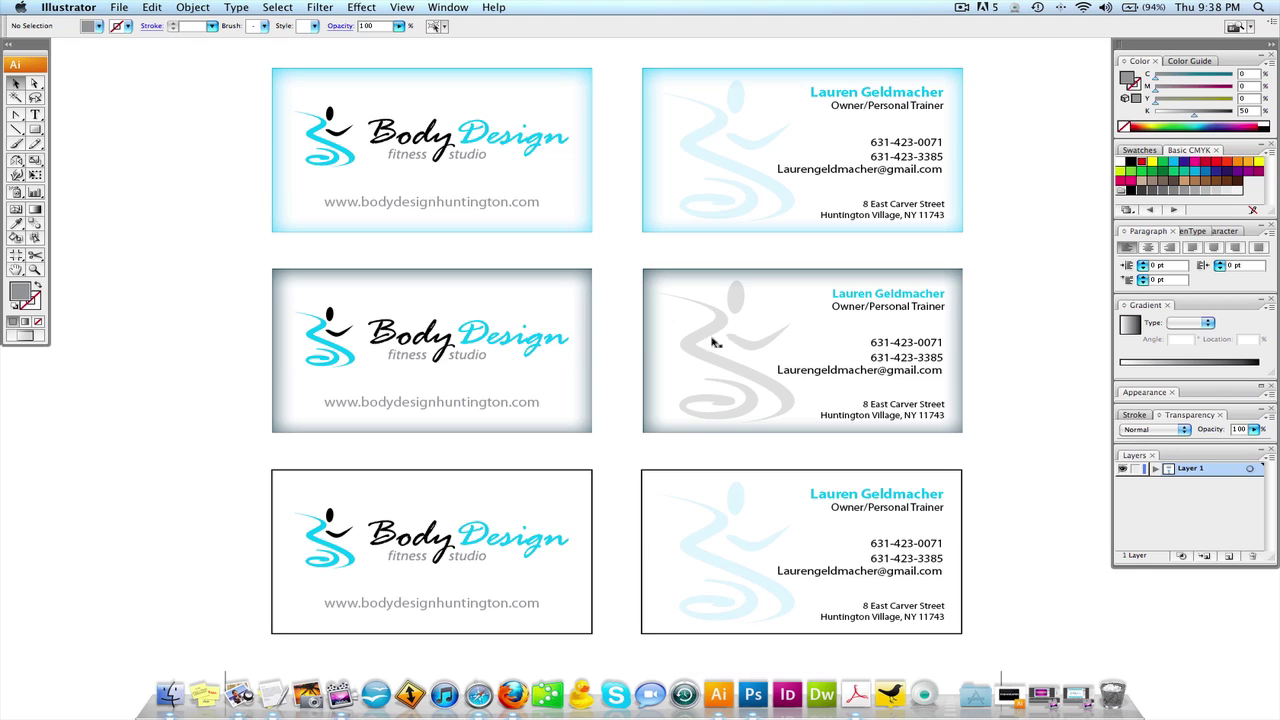
left_click(712, 334)
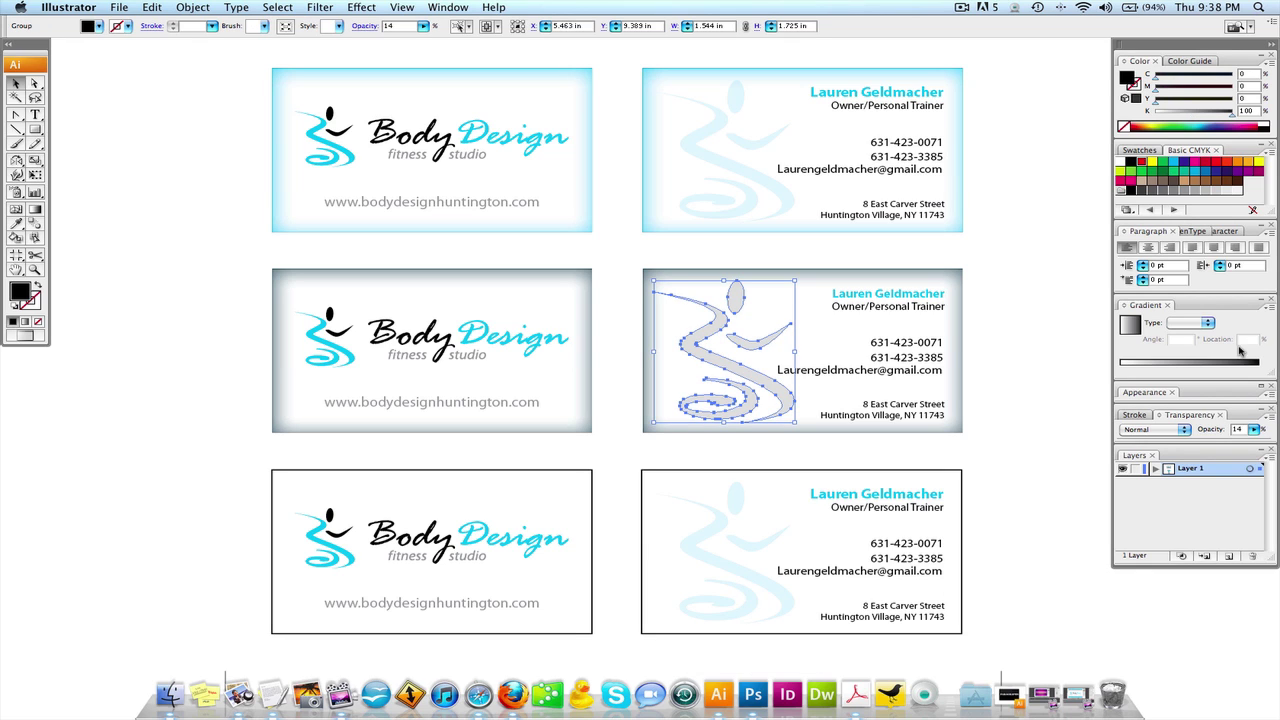
left_click_drag(1253, 429, 1212, 447)
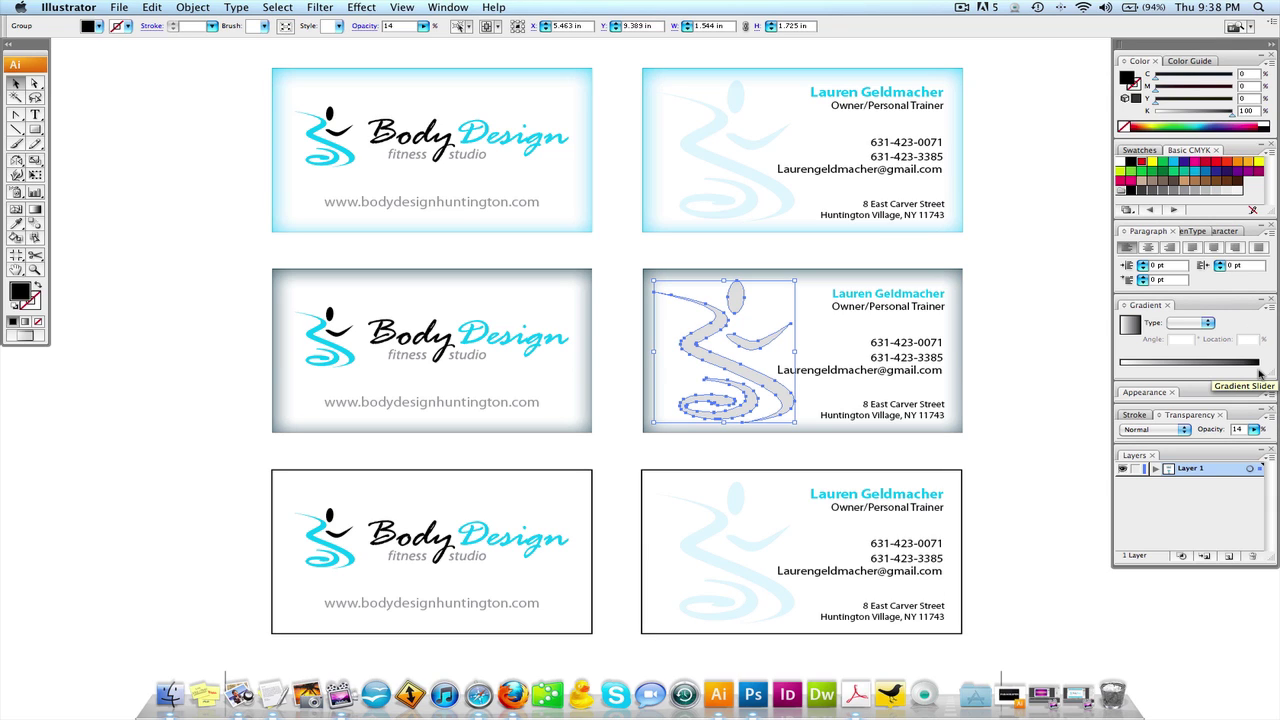
left_click(1255, 429)
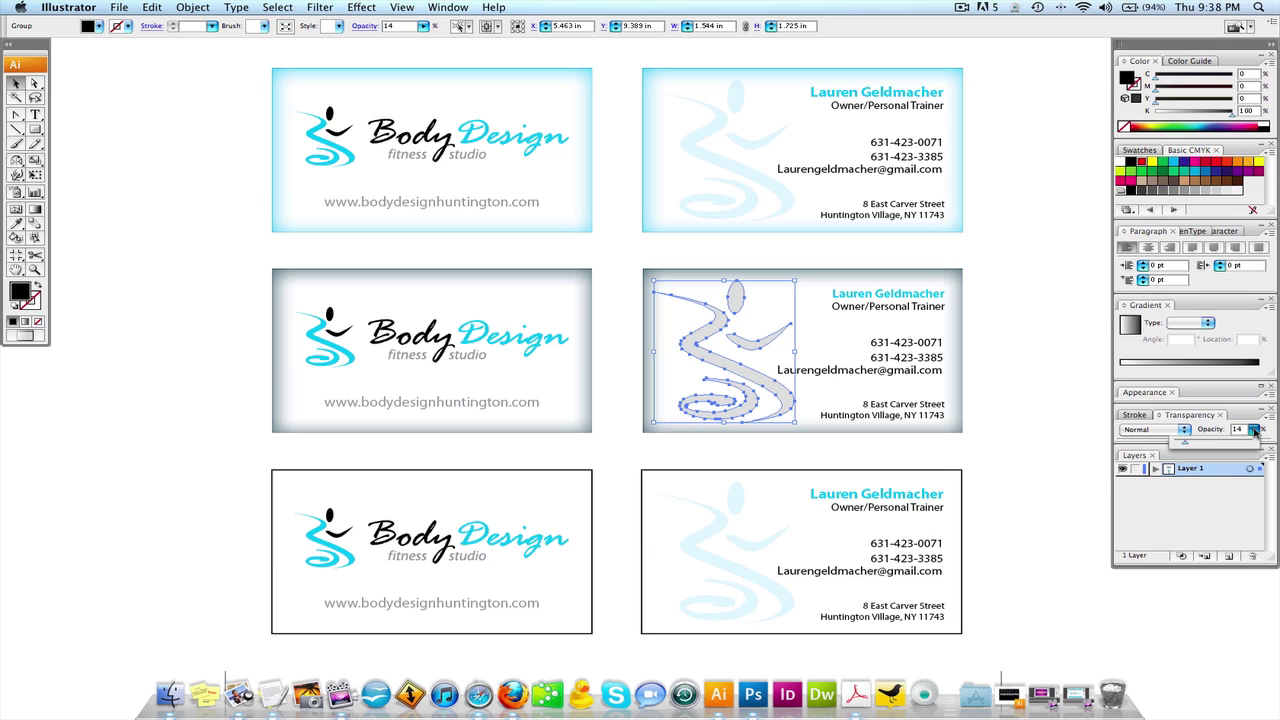
left_click_drag(1223, 446, 1187, 447)
left_click(231, 232)
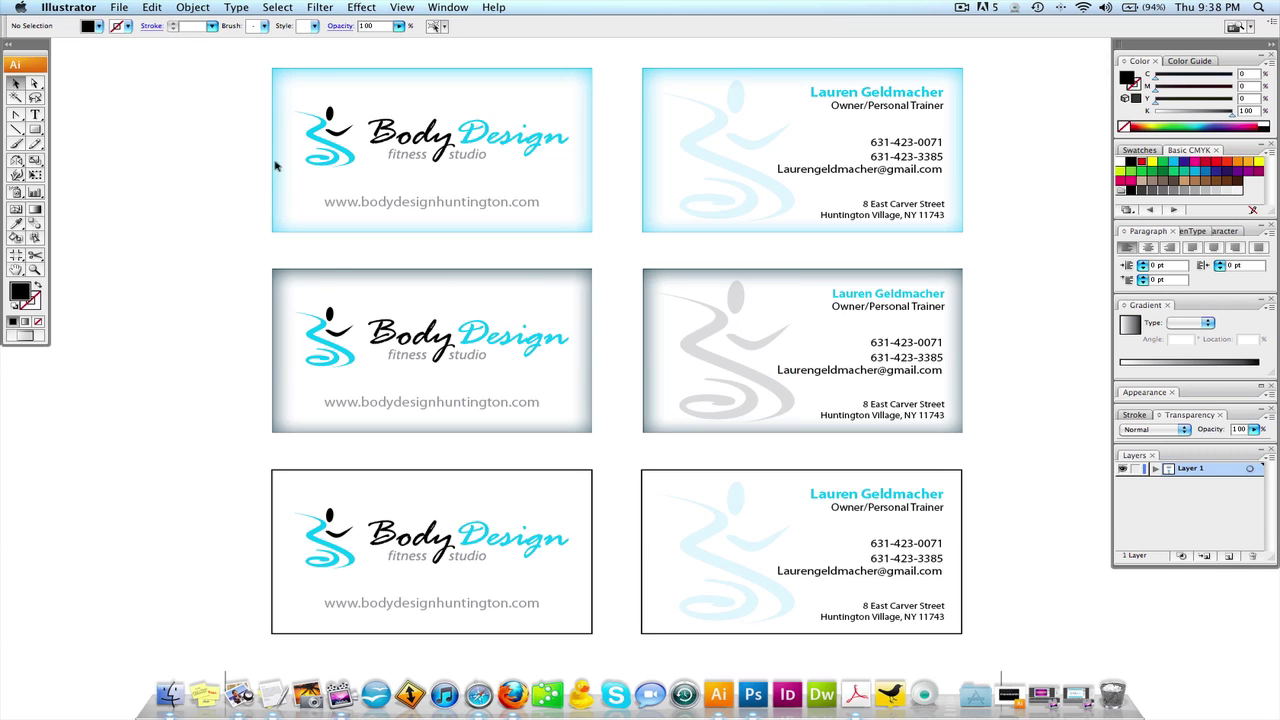
Step: Inspect the background objects of the three business card fronts by selecting each one, and look through the available panels
left_click(312, 74)
left_click_drag(303, 80, 303, 83)
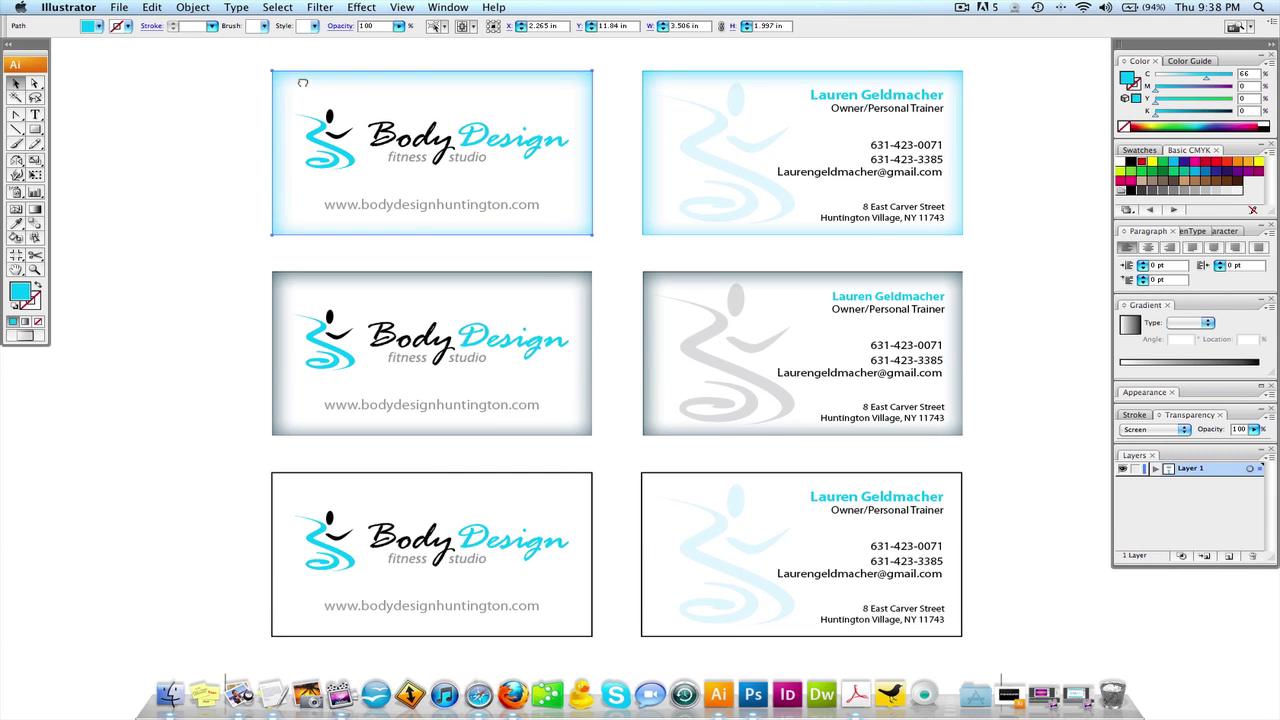
left_click(413, 299)
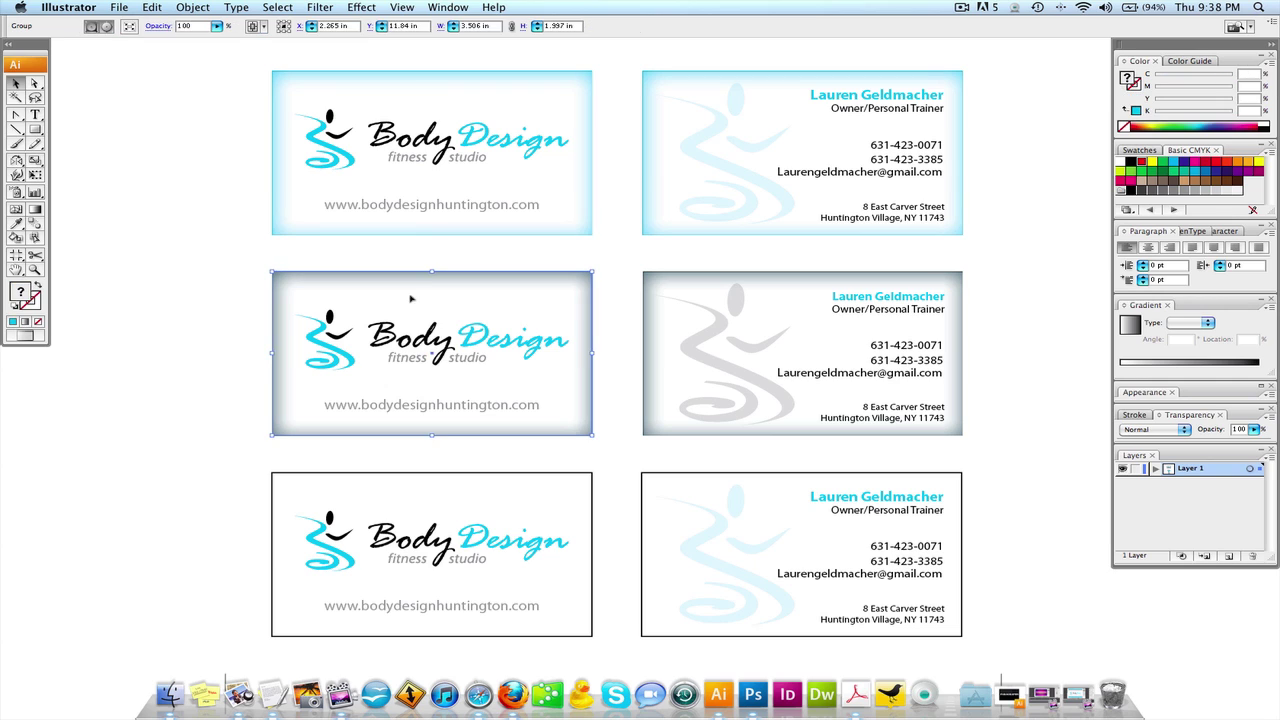
left_click(394, 493)
left_click(215, 466)
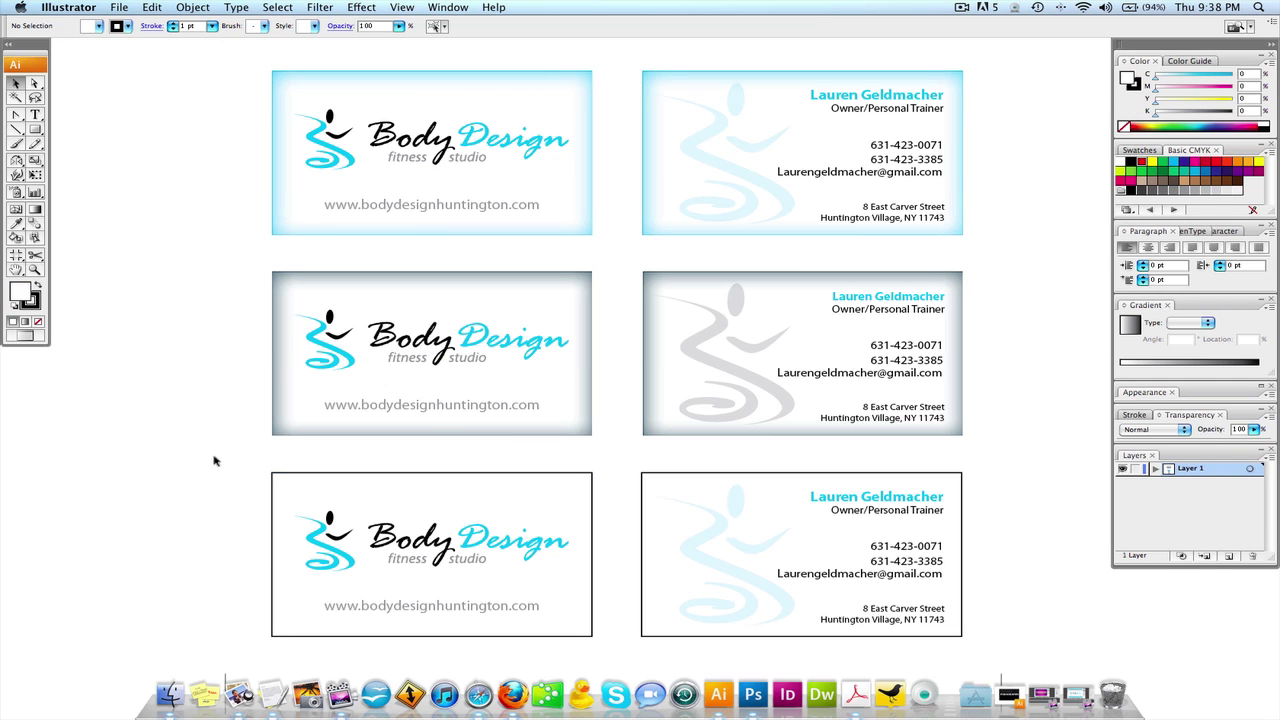
left_click_drag(360, 297, 360, 300)
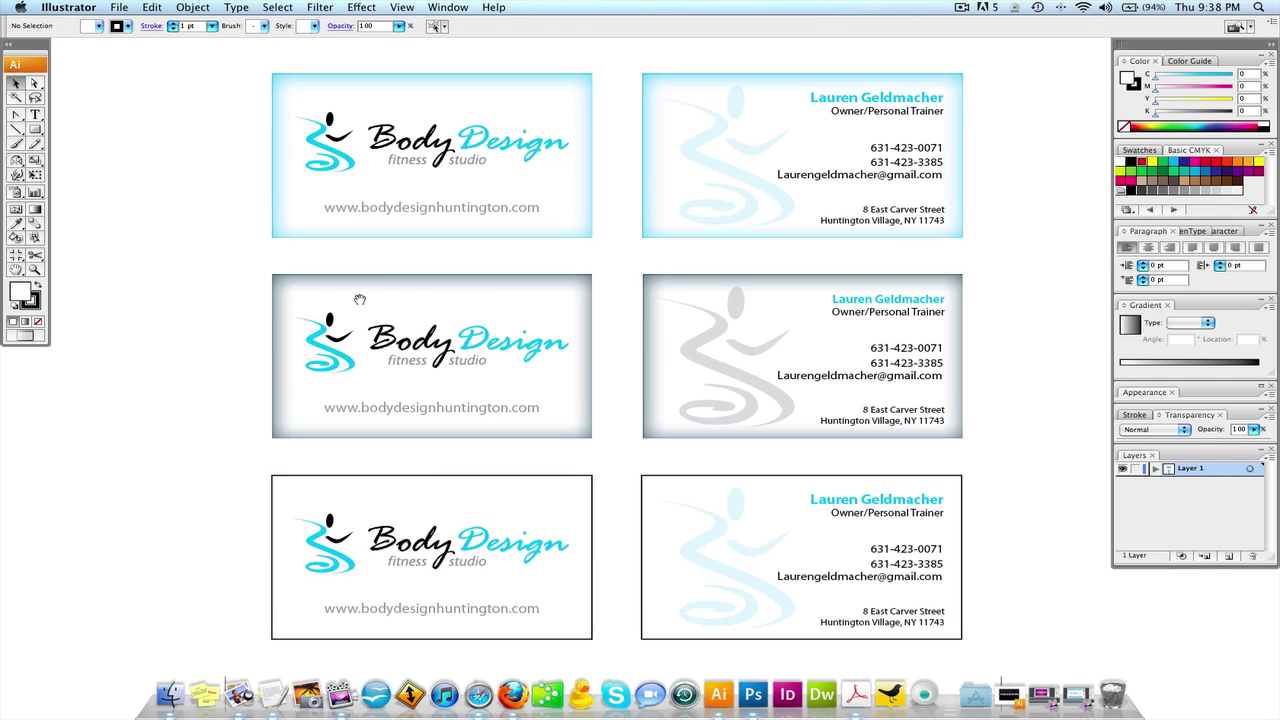
left_click(360, 300)
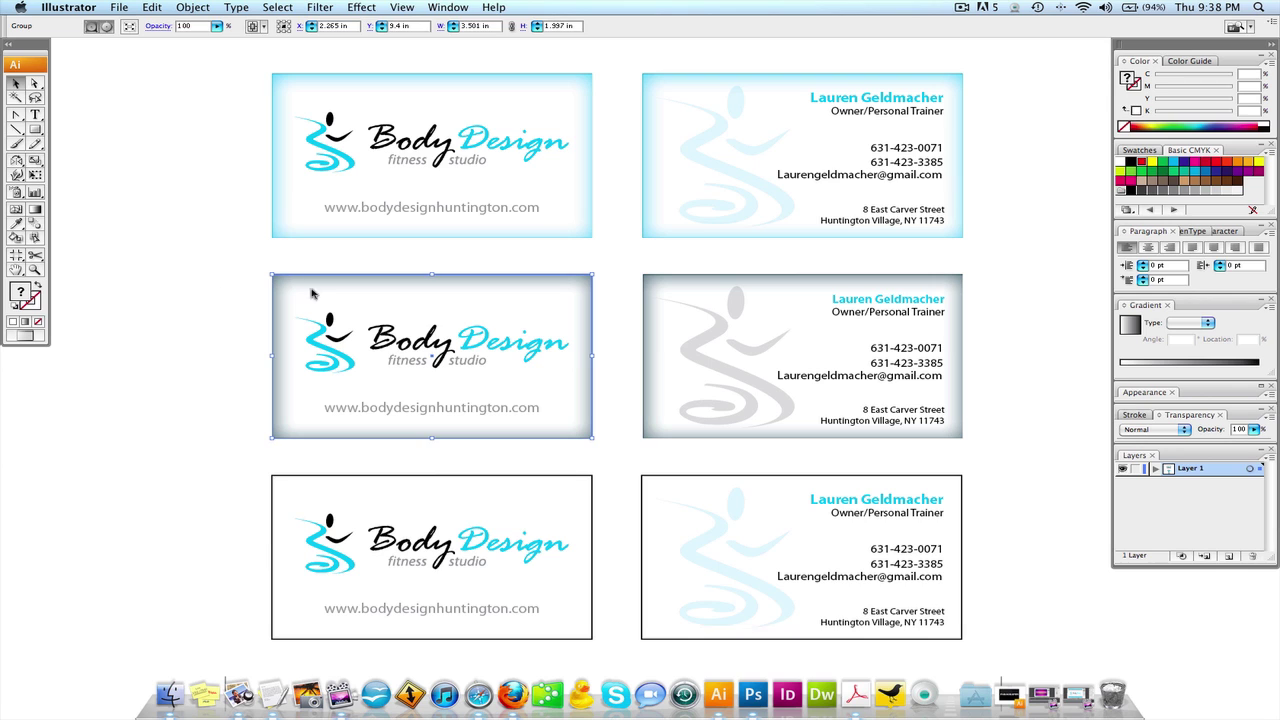
left_click(448, 7)
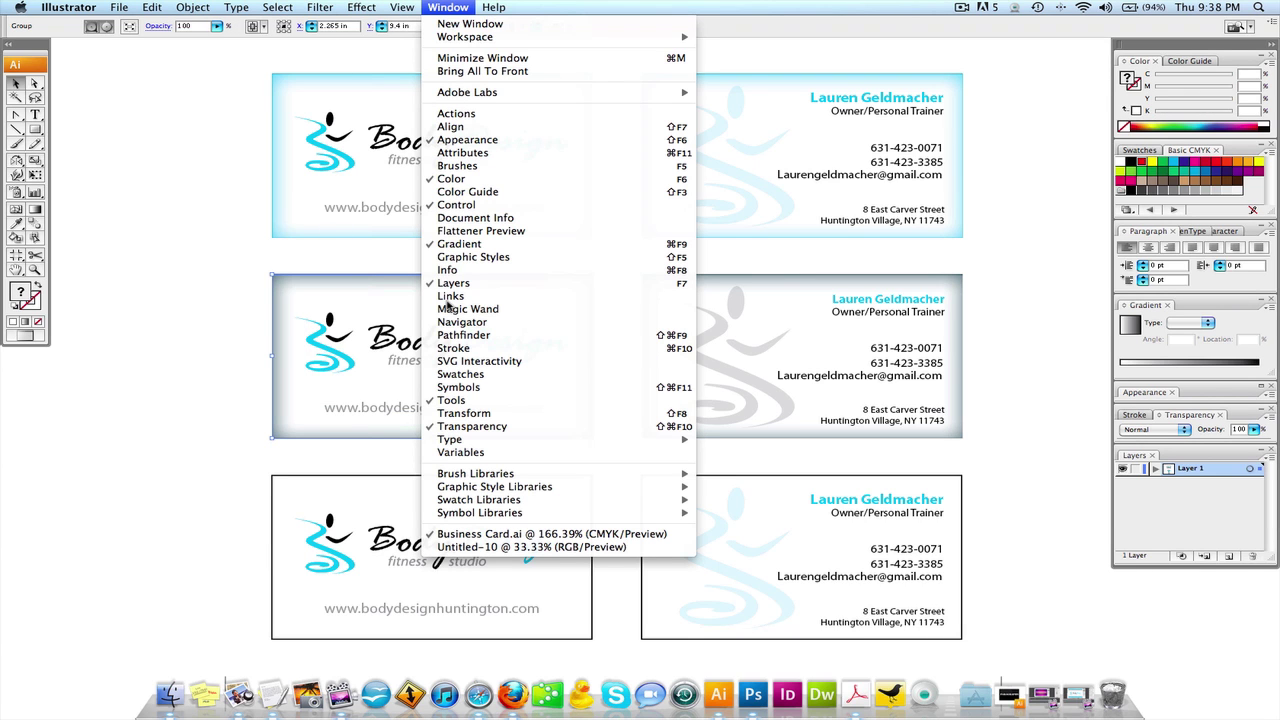
left_click(212, 236)
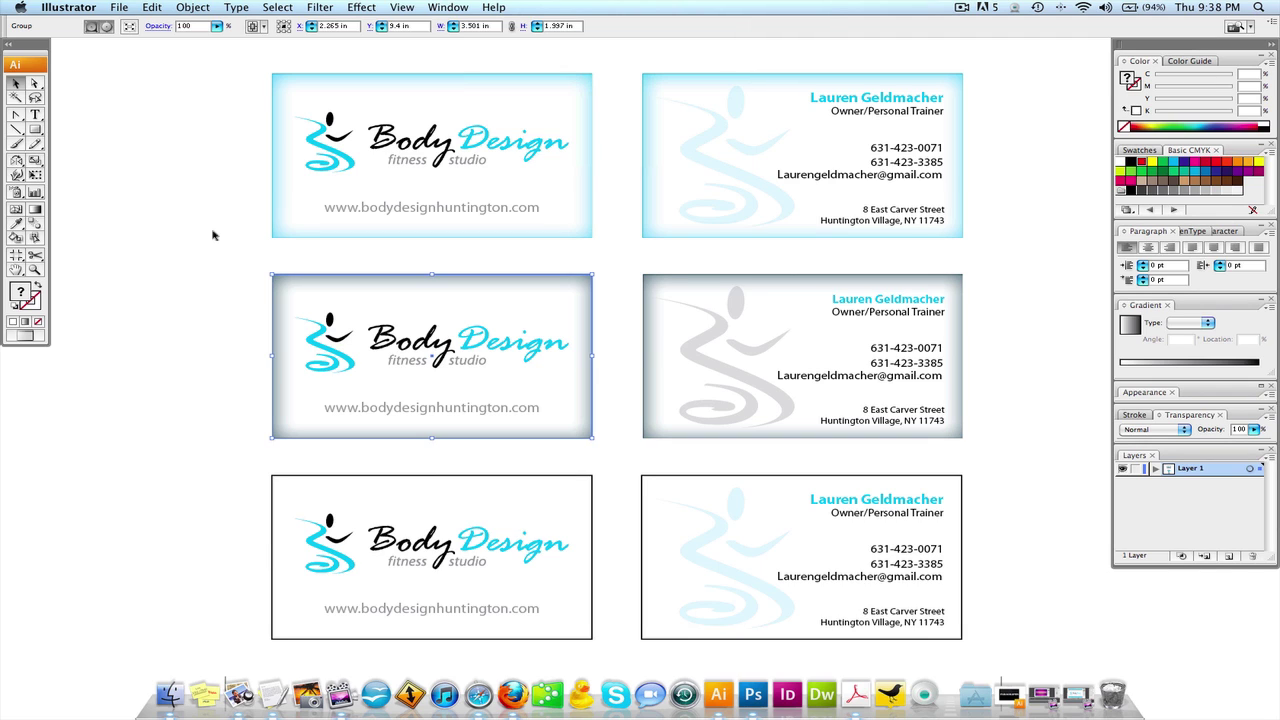
left_click(212, 235)
Step: Try moving the cyan background rectangle off the top business card front, and undo the moves
left_click(301, 92)
left_click_drag(301, 92, 283, 358)
key("ctrl+z")
left_click_drag(292, 100, 101, 103)
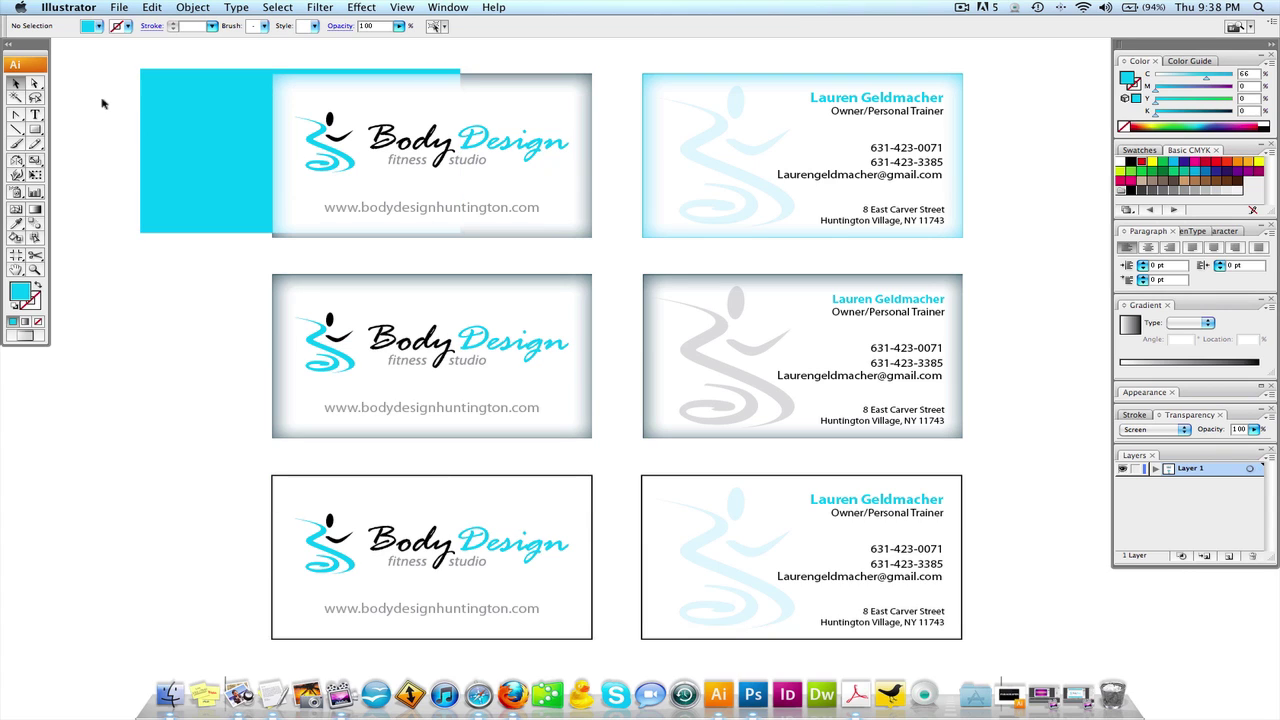
key("ctrl+z")
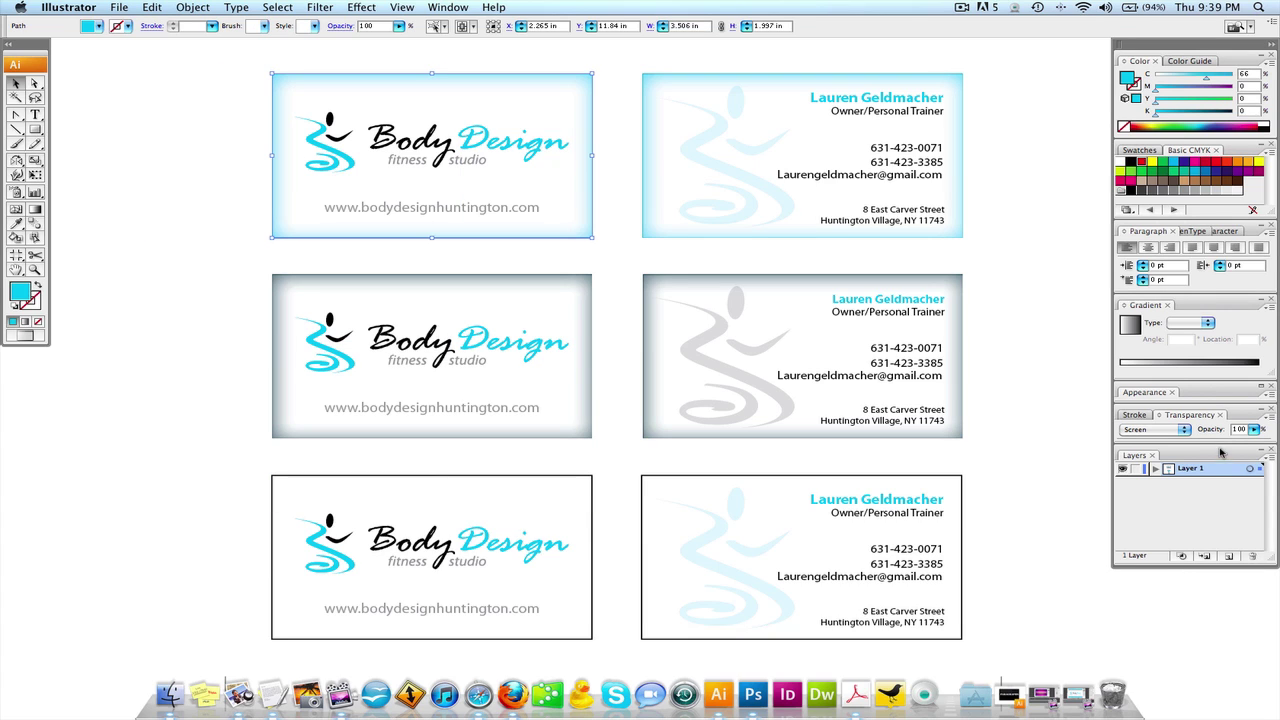
Step: Try the Normal and Multiply blending modes on the top card front's cyan rectangle, and set it back to Screen
left_click(1177, 432)
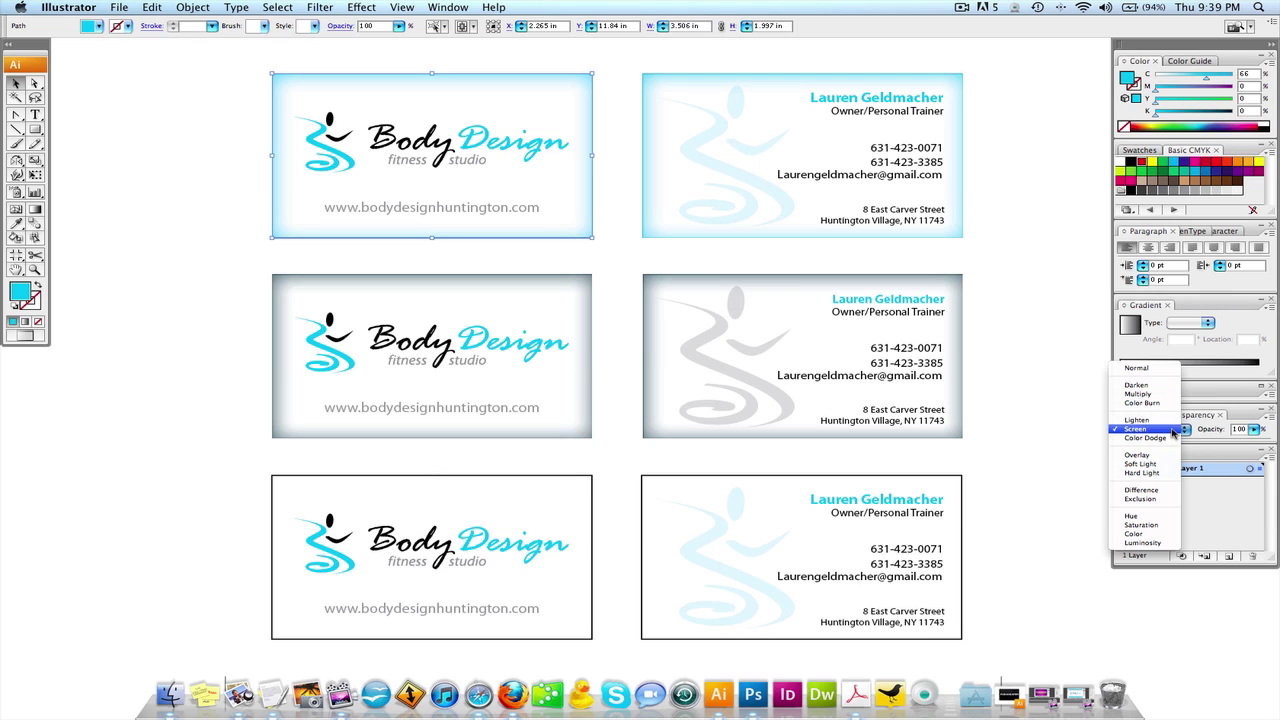
left_click(1168, 368)
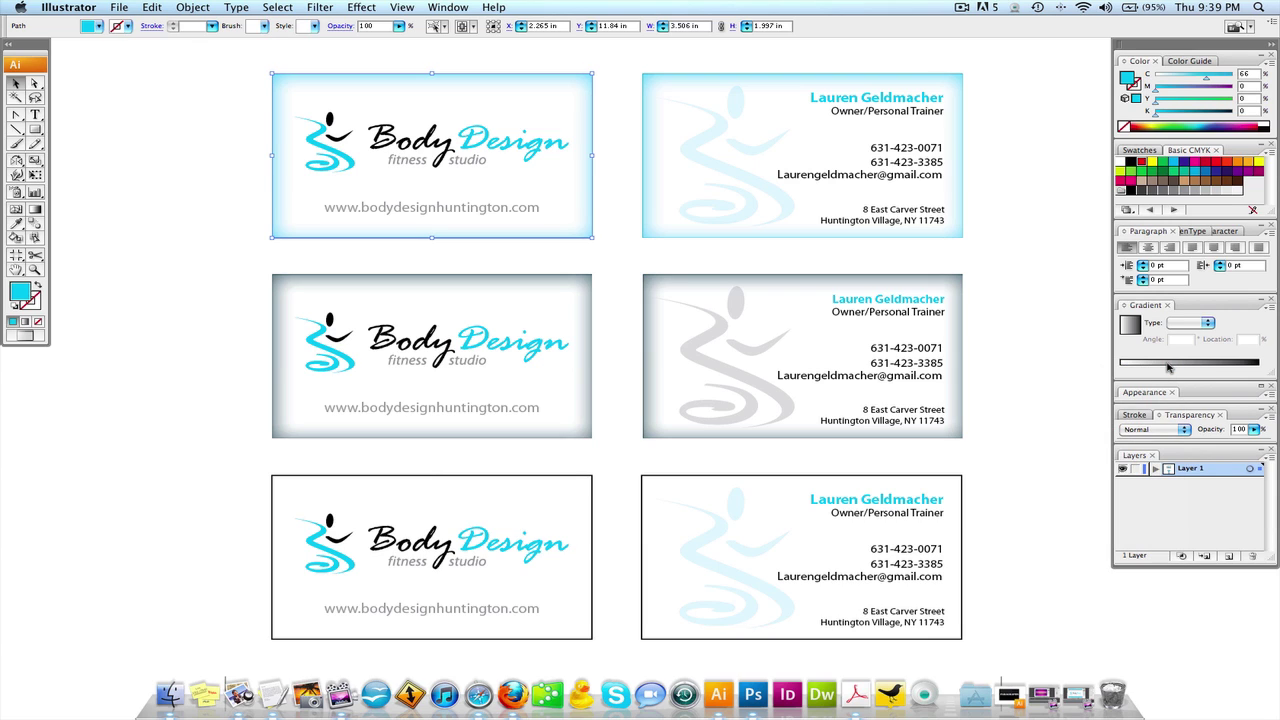
left_click(1140, 429)
left_click(1140, 456)
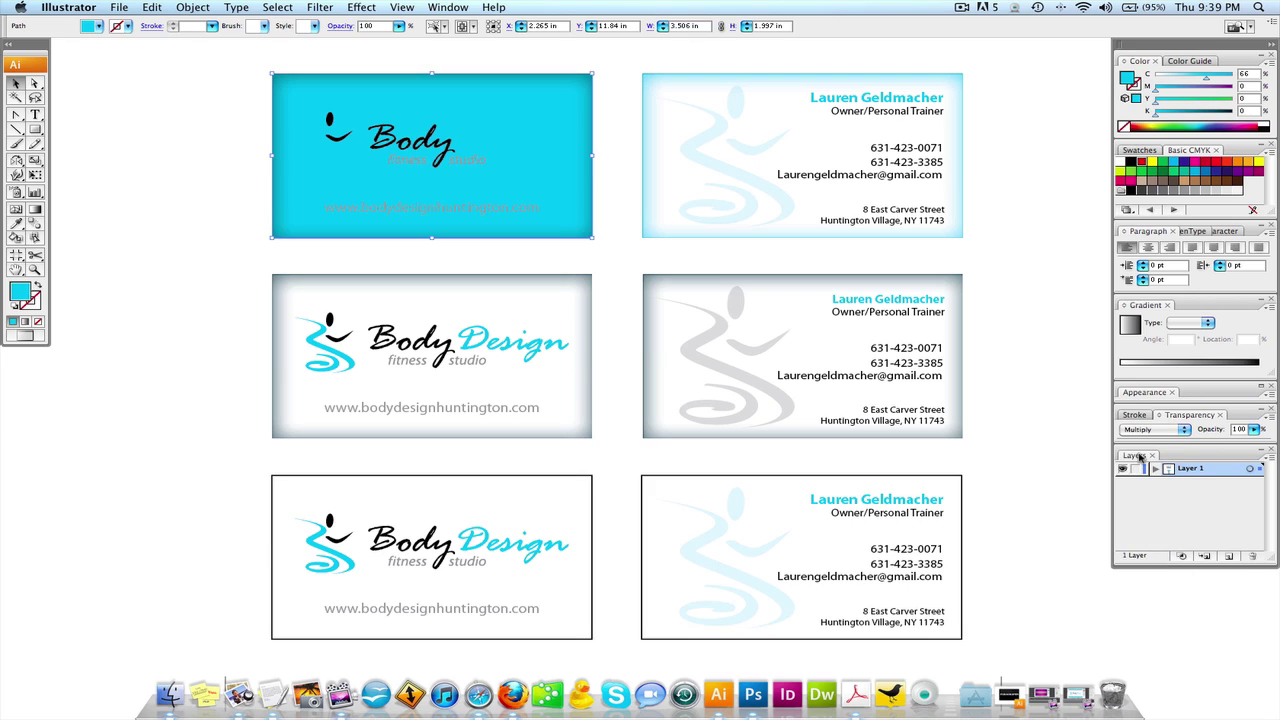
left_click(1146, 429)
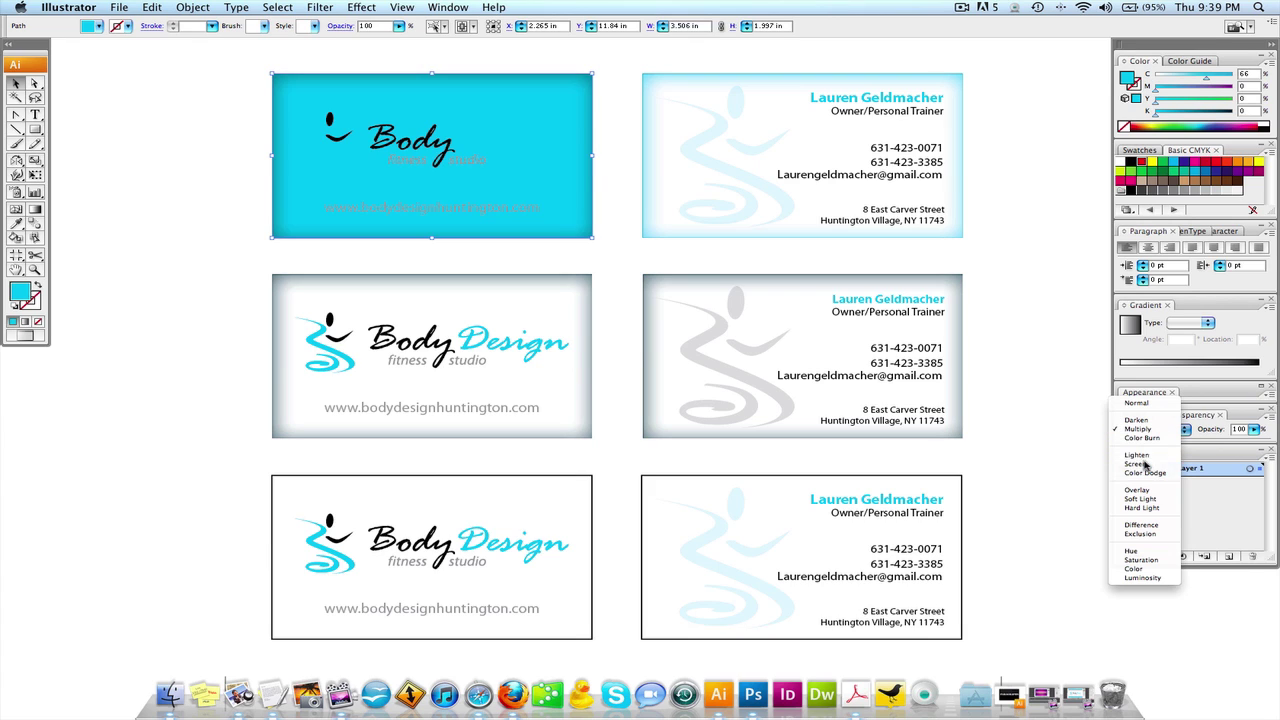
left_click(1137, 463)
left_click(240, 205)
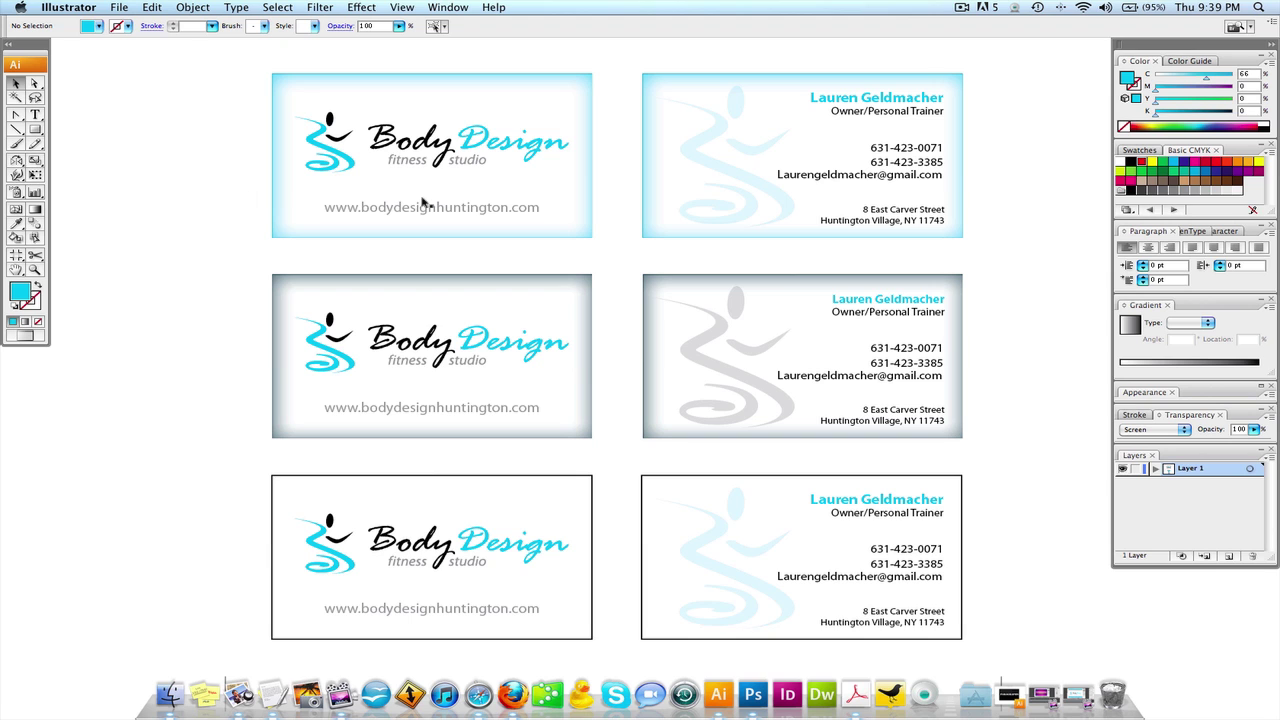
Step: Examine the final business card layout with the logo above it, including the gradient band behind the website address
left_click_drag(606, 603, 626, 149)
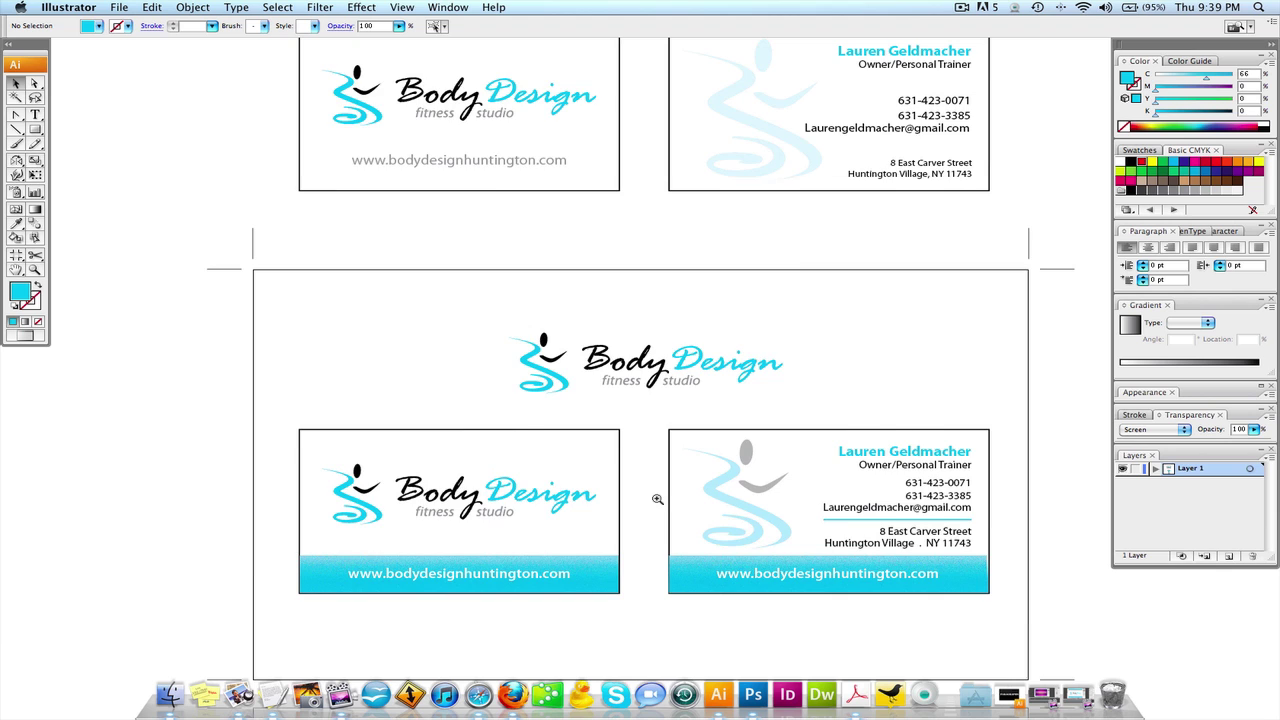
scroll(652, 500, "up", 3)
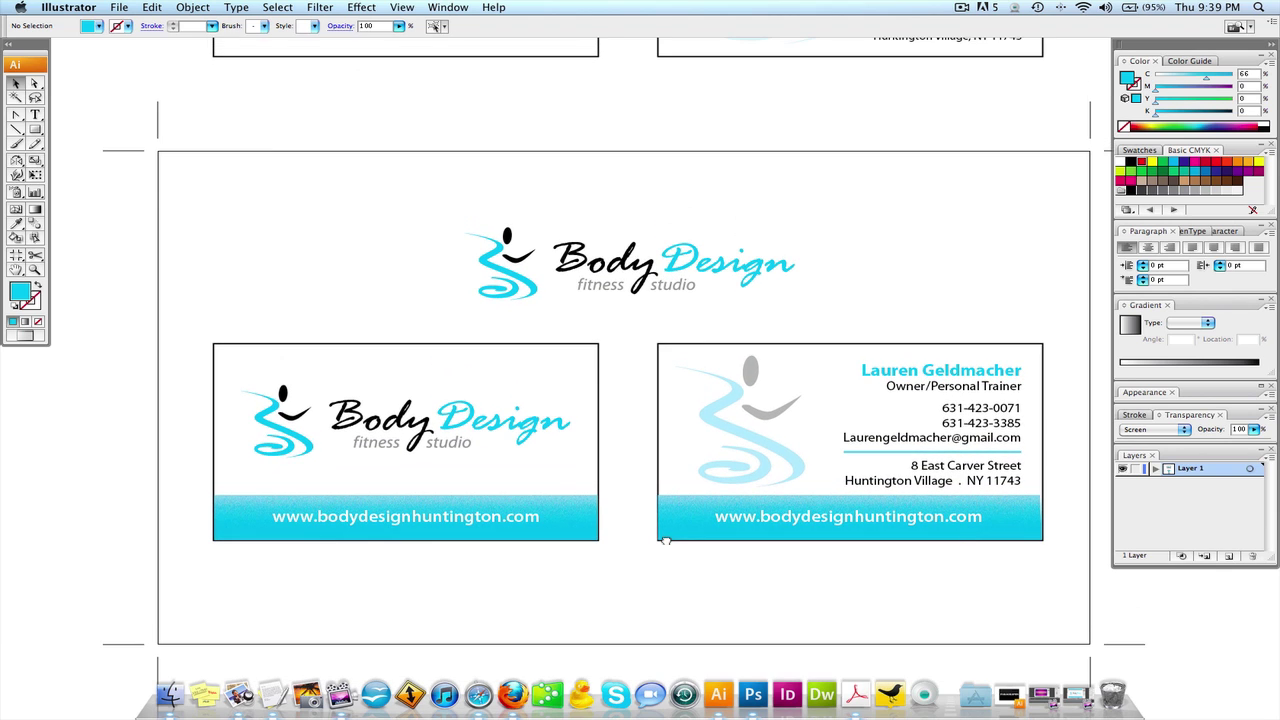
left_click(668, 514)
left_click(651, 503)
left_click_drag(636, 485, 1014, 563)
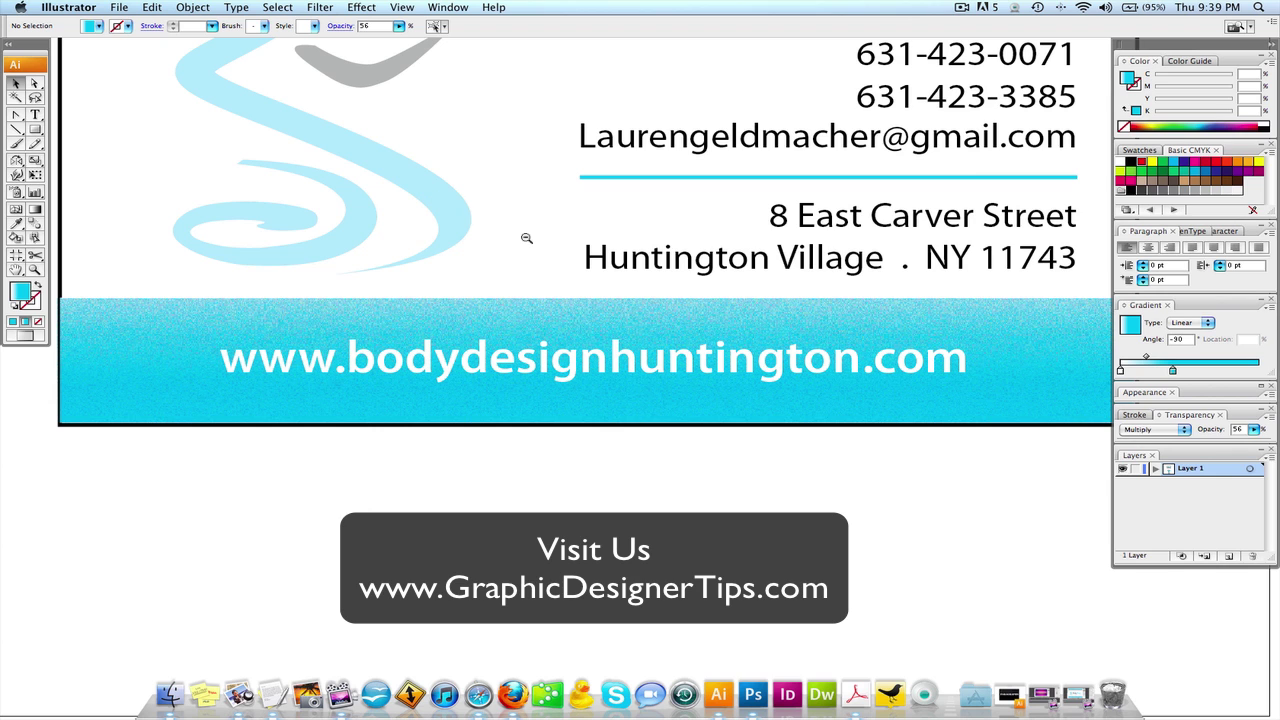
left_click(526, 238, "alt")
left_click(526, 238, "alt")
scroll(630, 300, "left", 3)
left_click(621, 321, "alt")
scroll(610, 345, "right", 2)
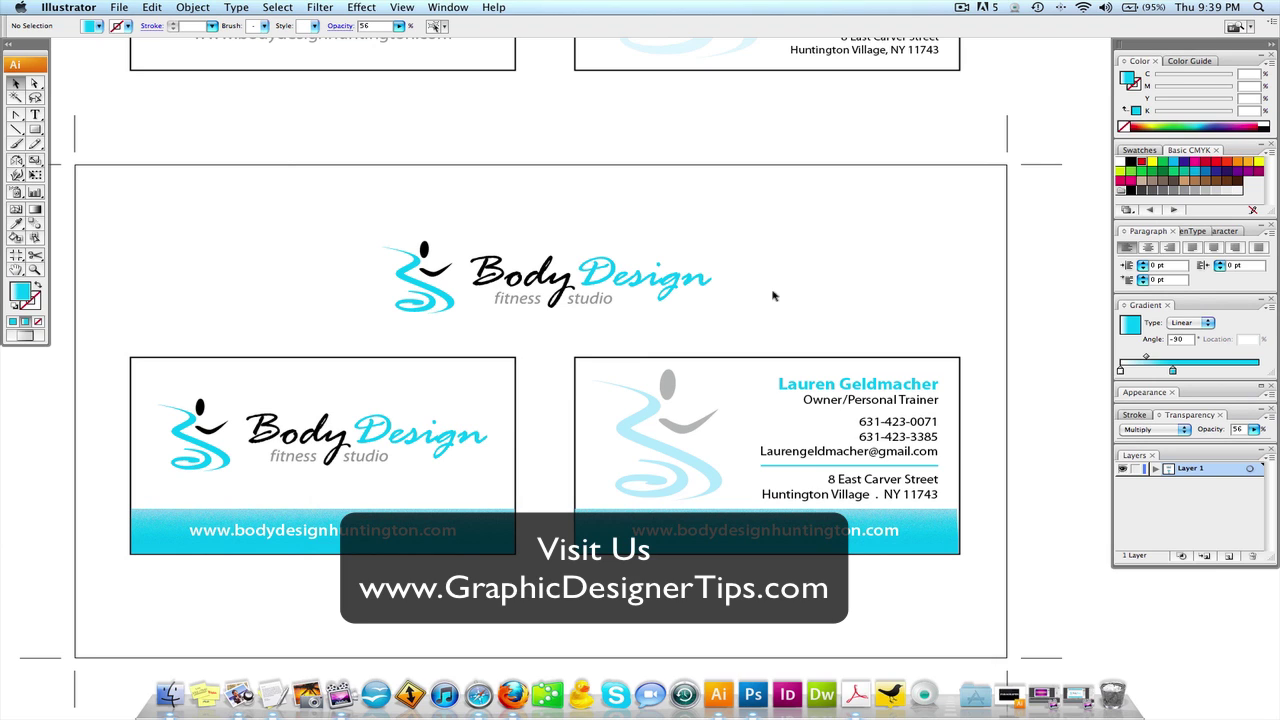
Step: Inspect the cyan divider line between the contact details and the street address on the final card back
left_click(785, 470)
left_click(785, 466)
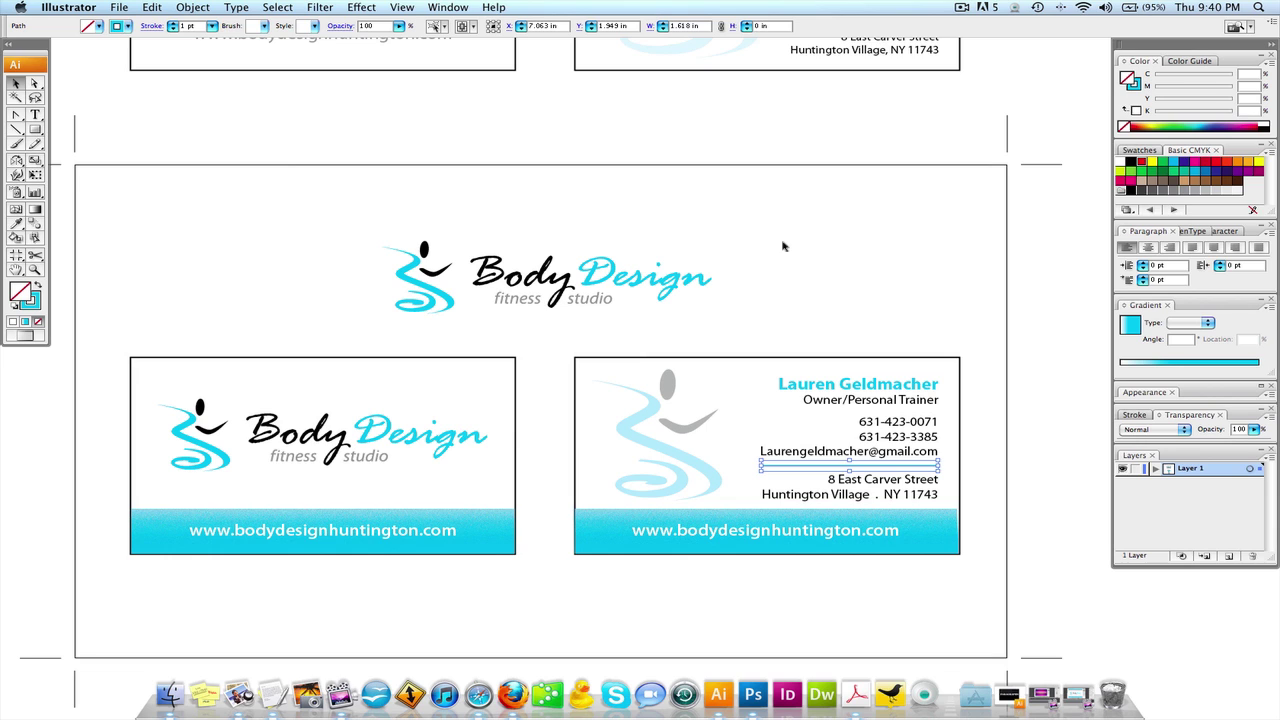
left_click(830, 280)
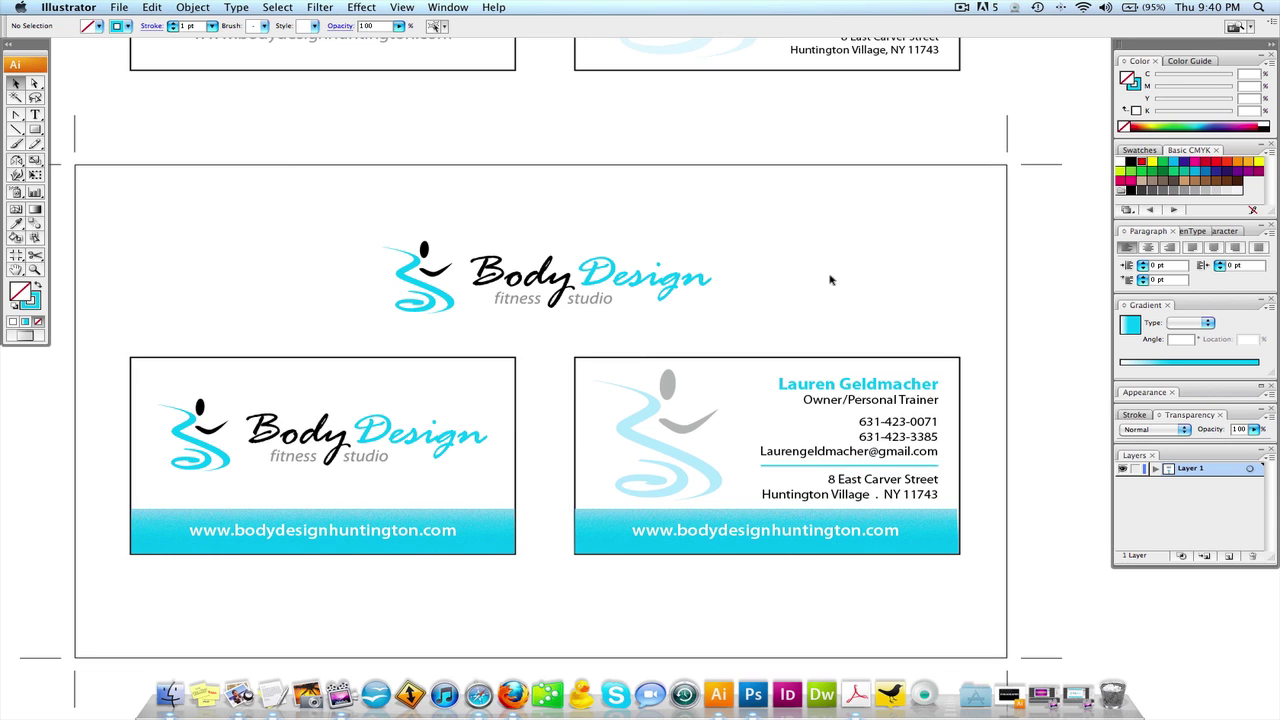
left_click_drag(757, 263, 787, 257)
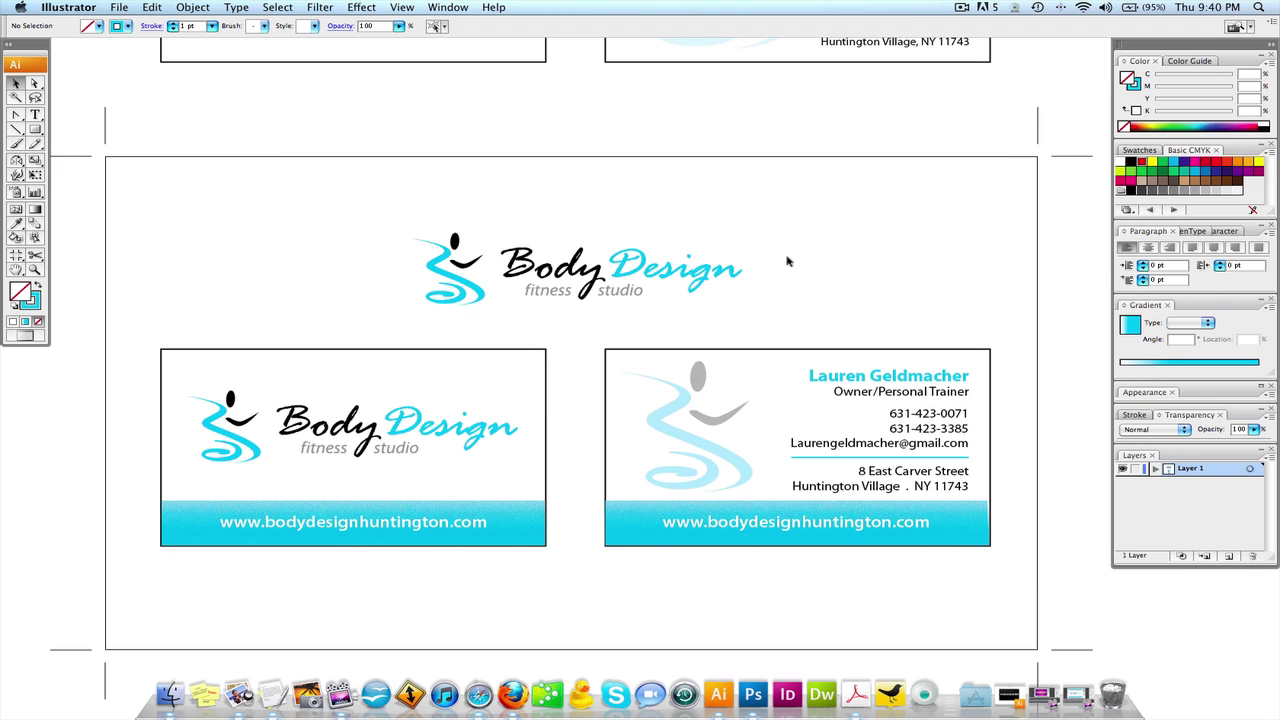